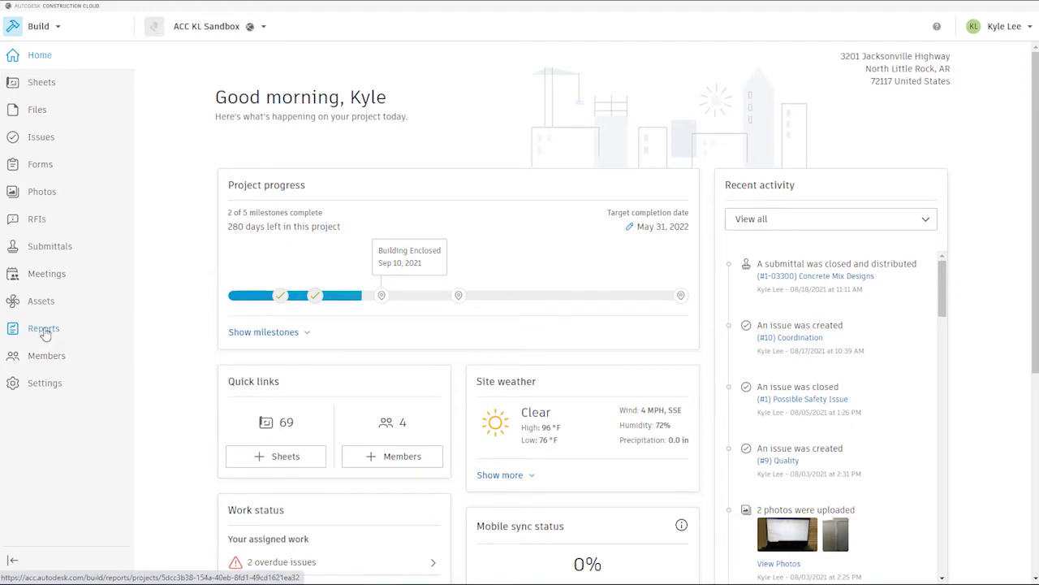
- Open the project's Reports page and switch to its list of report templates
click(45, 333)
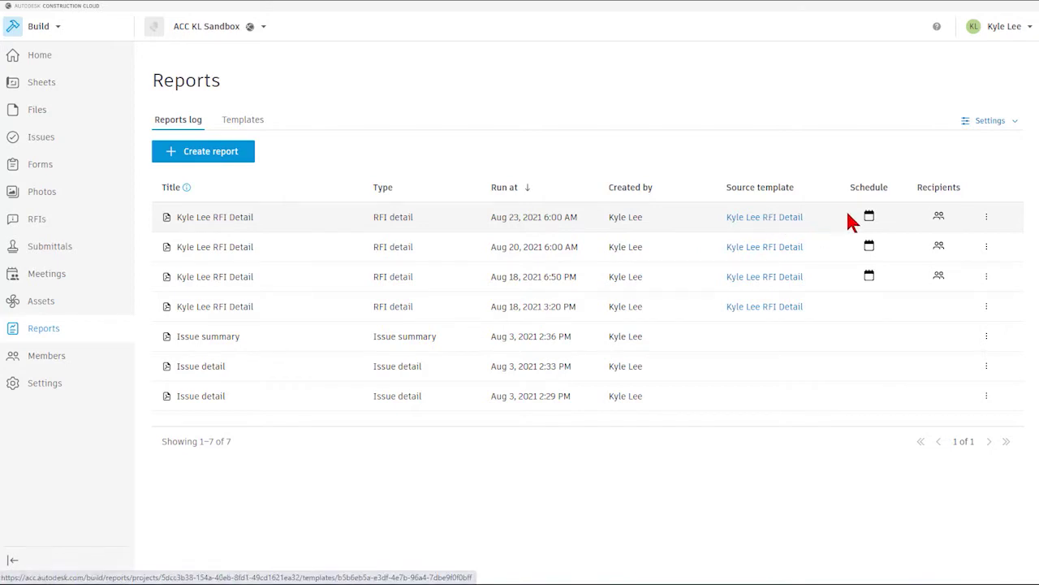
mouse_move(873, 223)
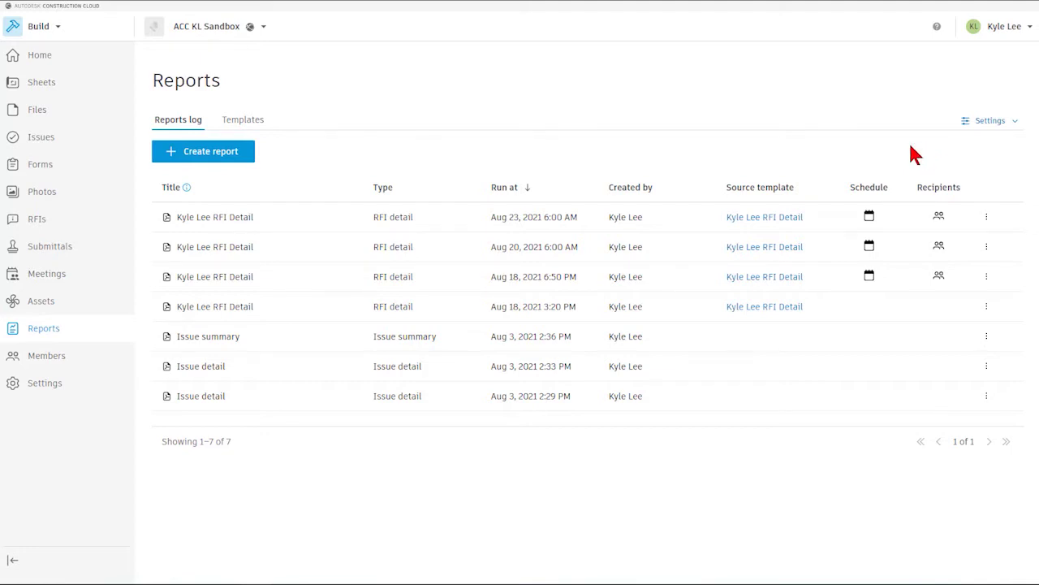
click(247, 123)
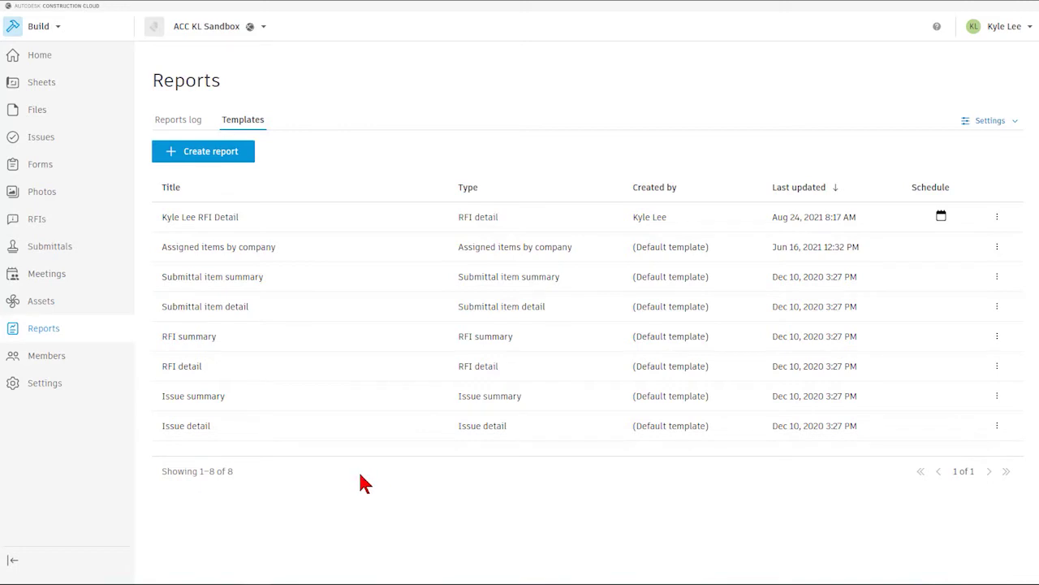
- Open the default Issue detail template in the template editor
click(192, 435)
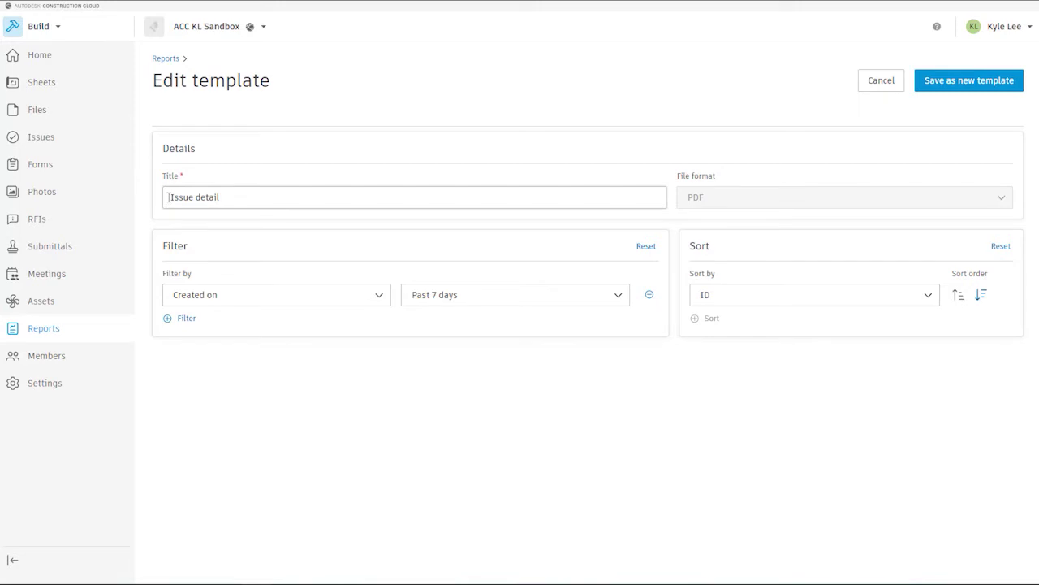
- Retitle the template 'ATG Issue detail' and filter it to issues Assigned to ATG USA
click(168, 197)
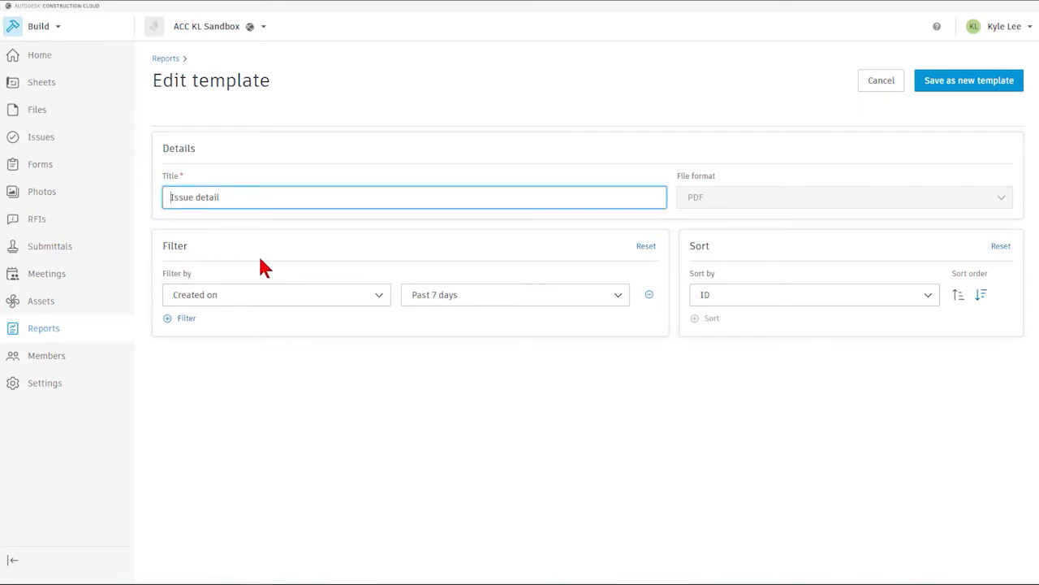
text(ATG)
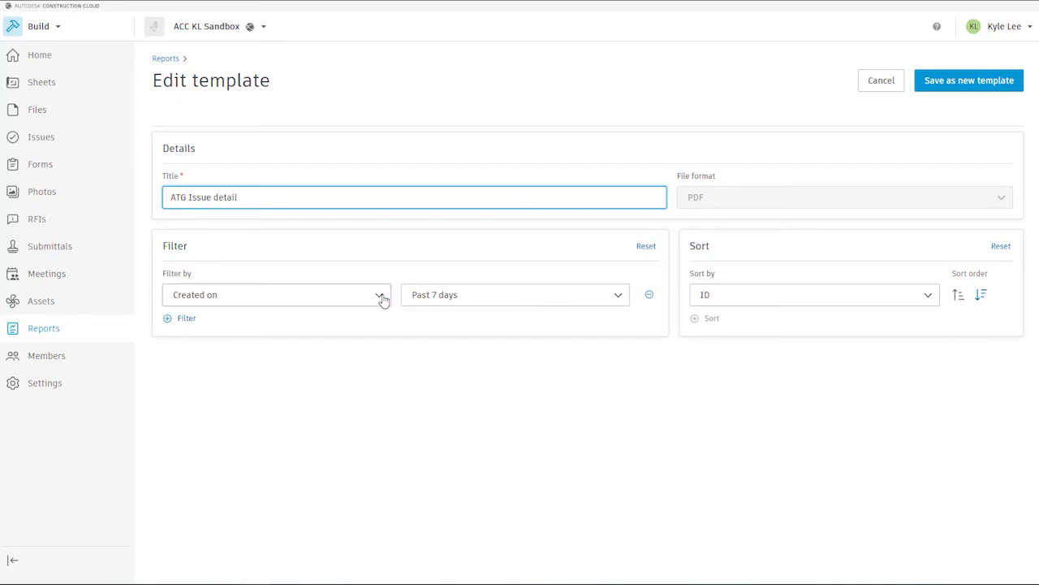
click(383, 298)
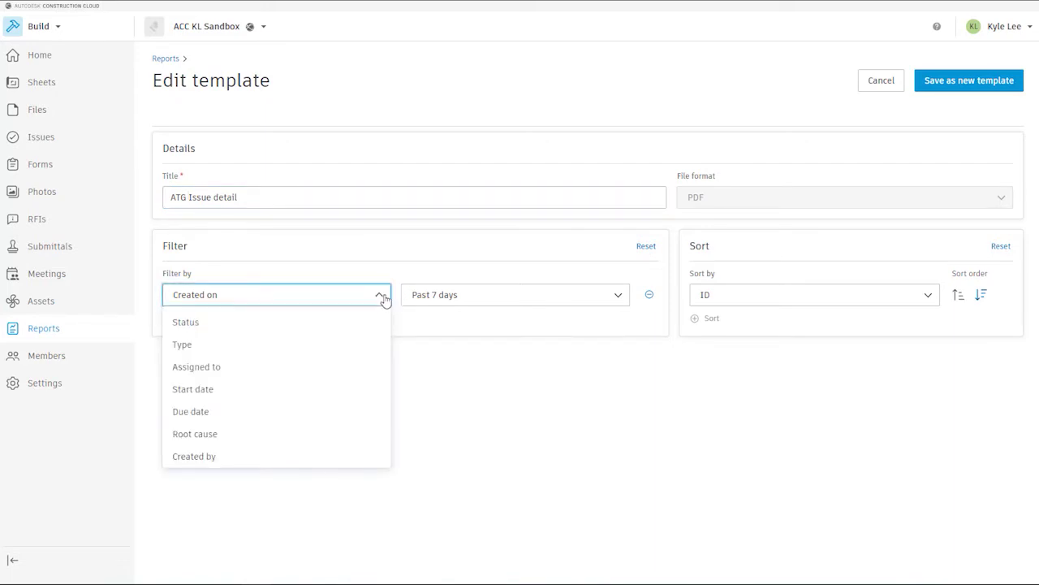
click(218, 375)
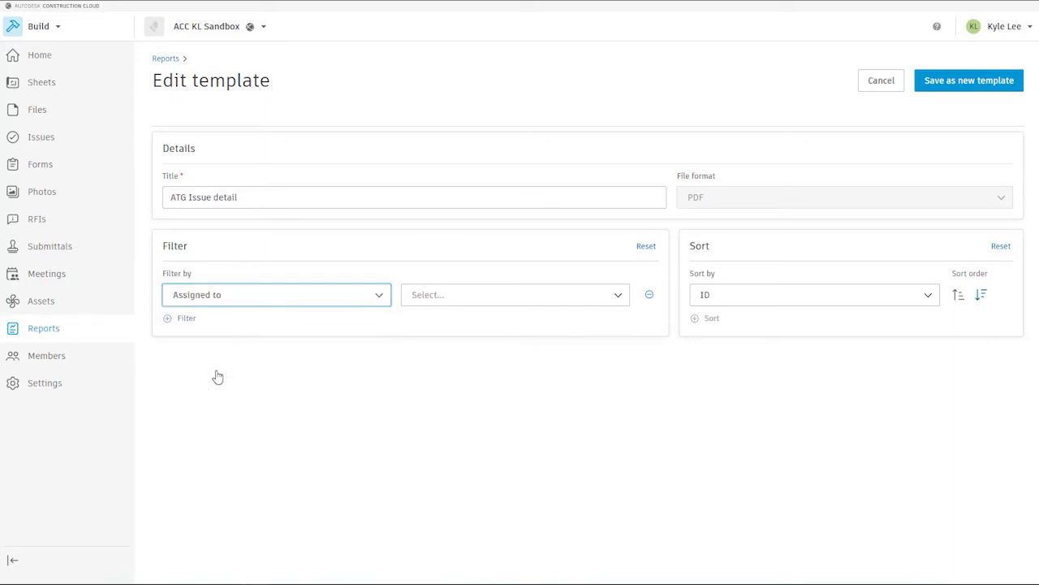
click(622, 304)
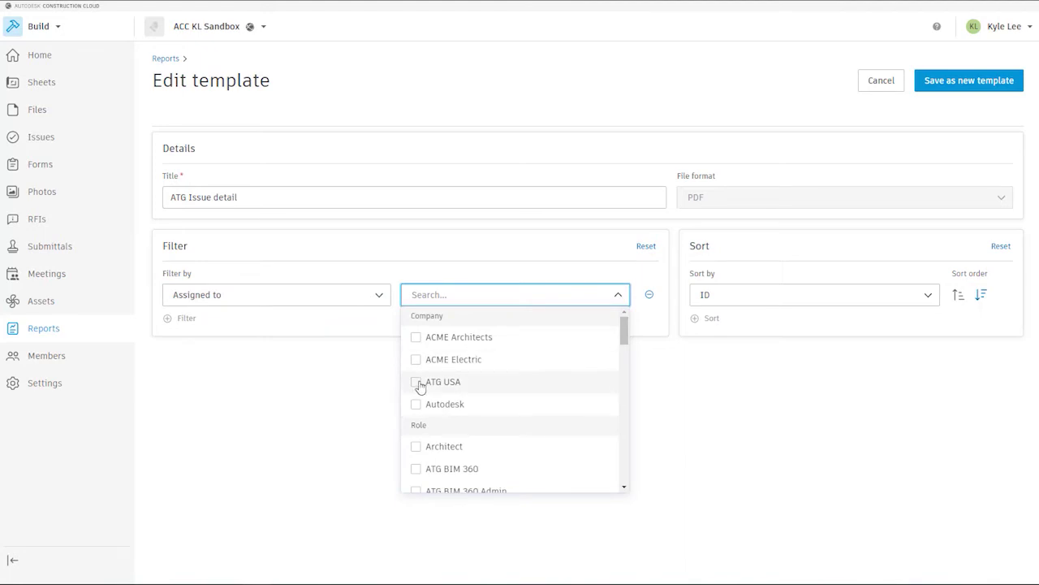
click(419, 384)
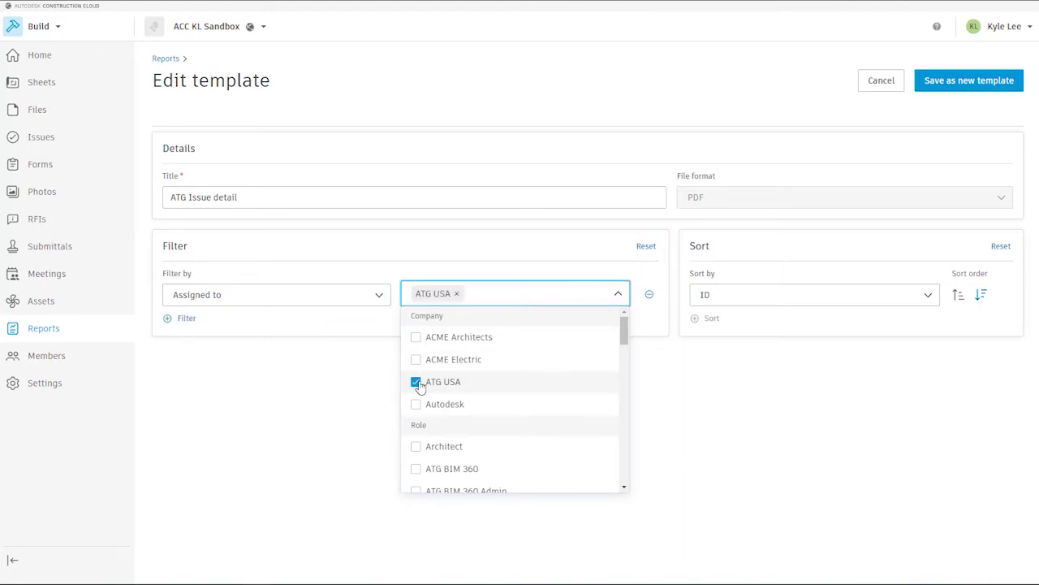
click(312, 340)
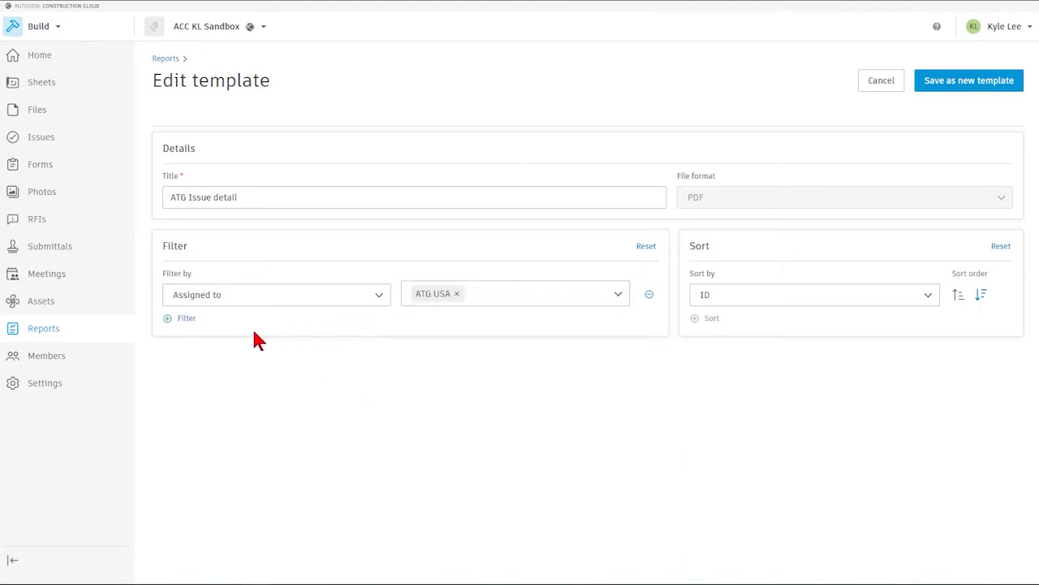
click(168, 319)
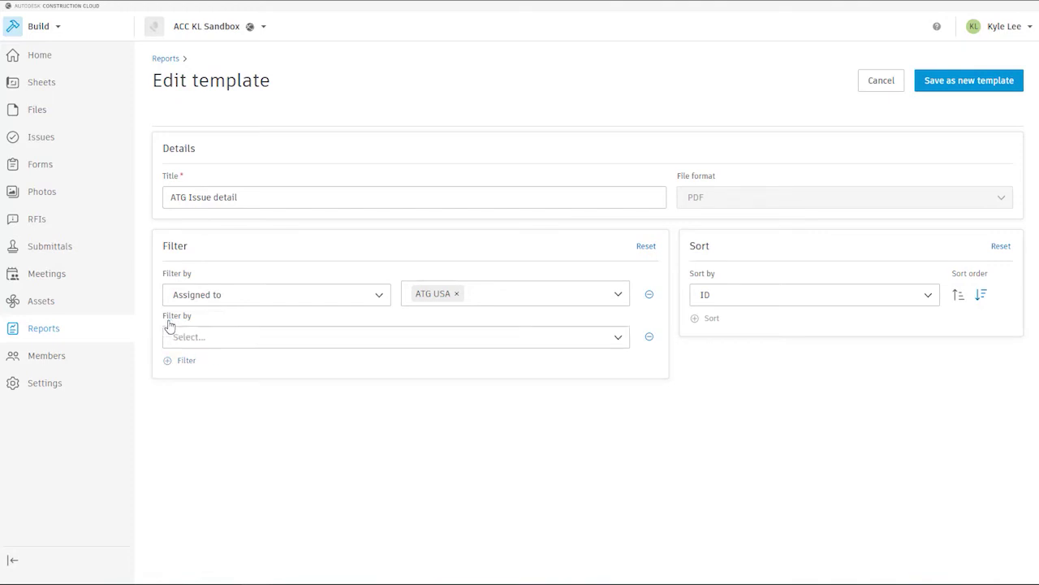
- Make the second filter Status, keeping only Open, Pending and In review issues
click(620, 342)
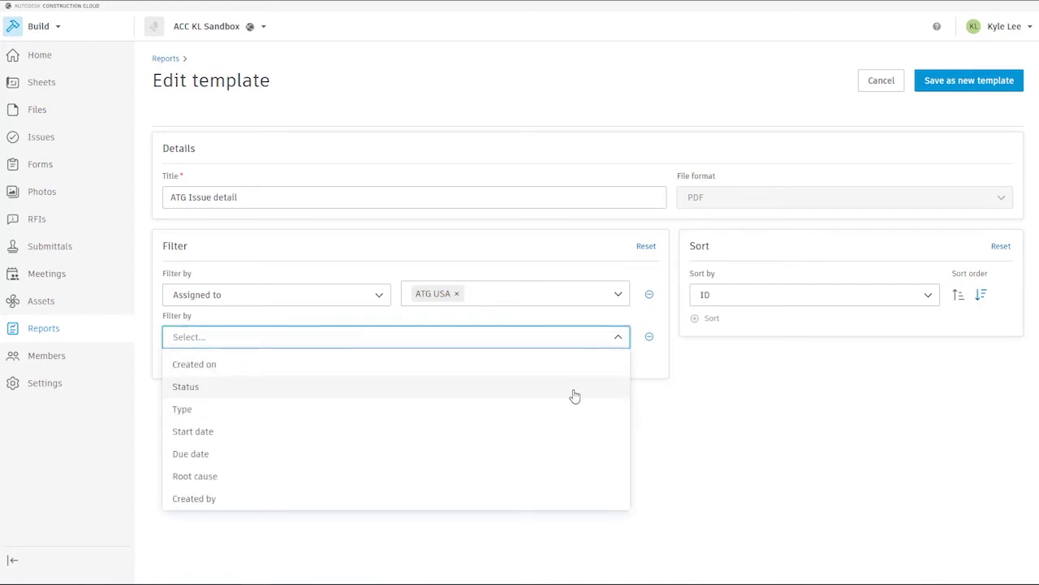
click(574, 394)
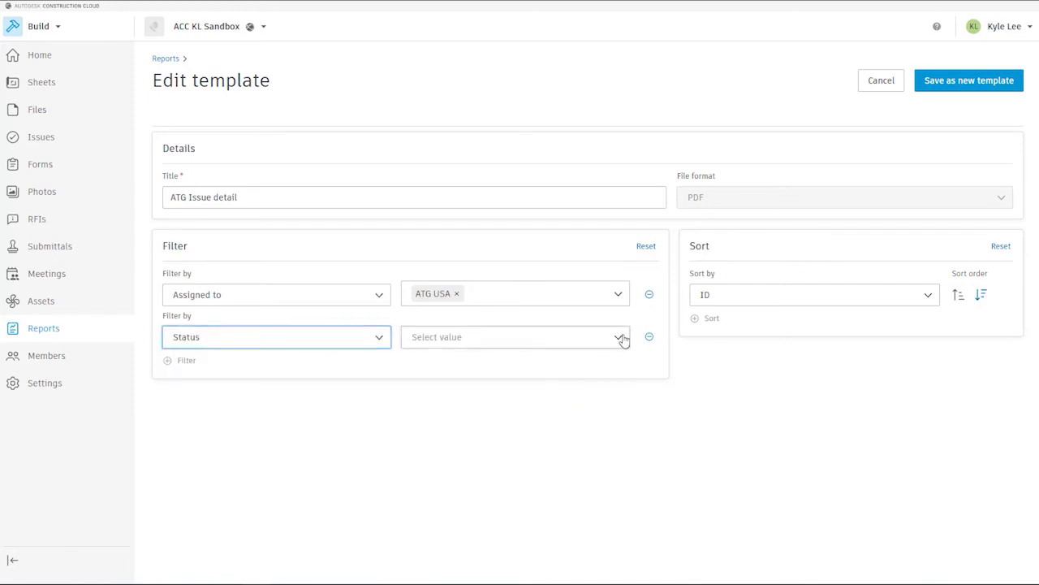
click(621, 337)
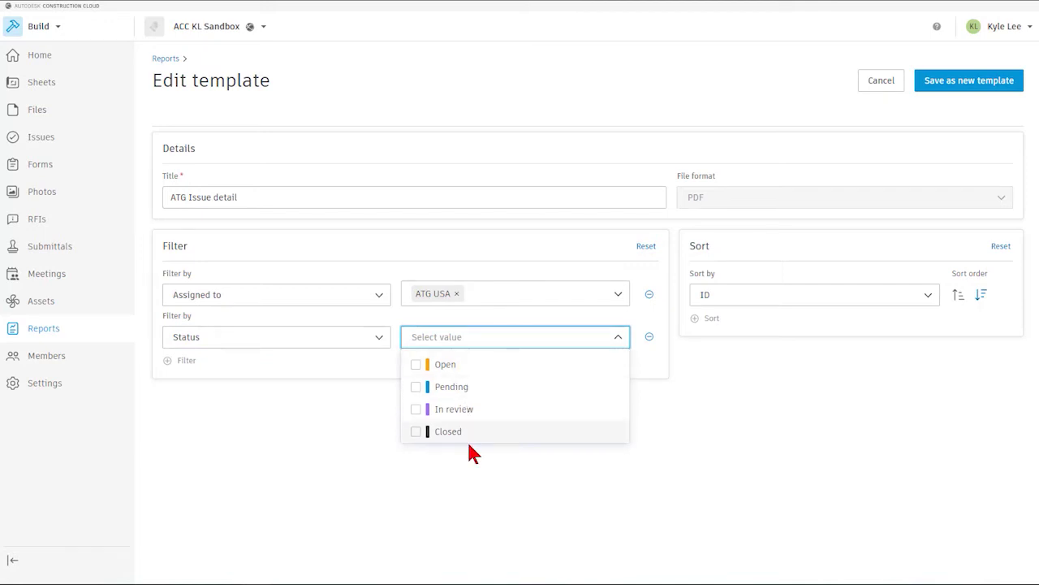
click(417, 366)
click(416, 387)
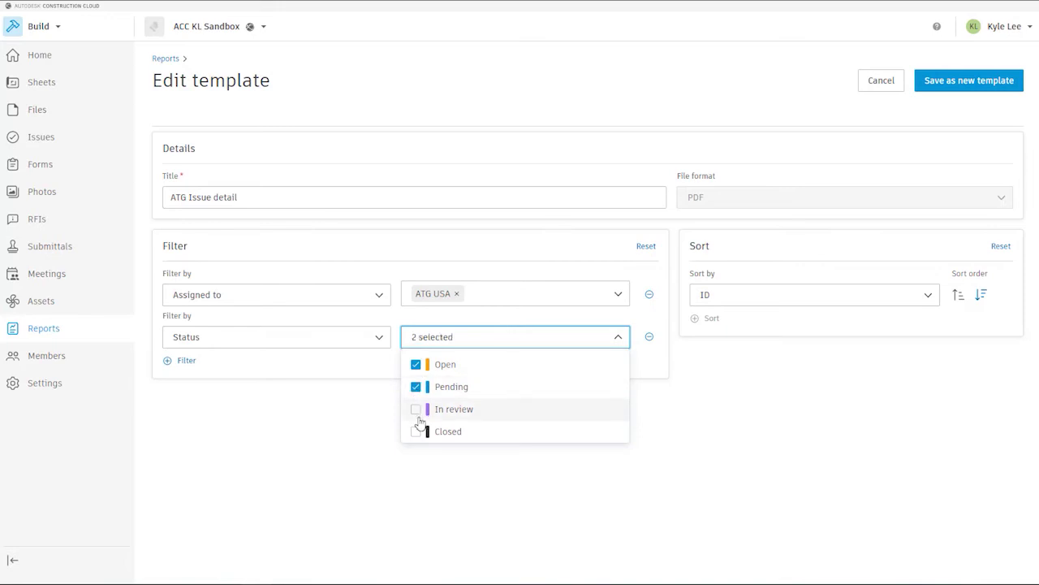
click(416, 410)
click(376, 420)
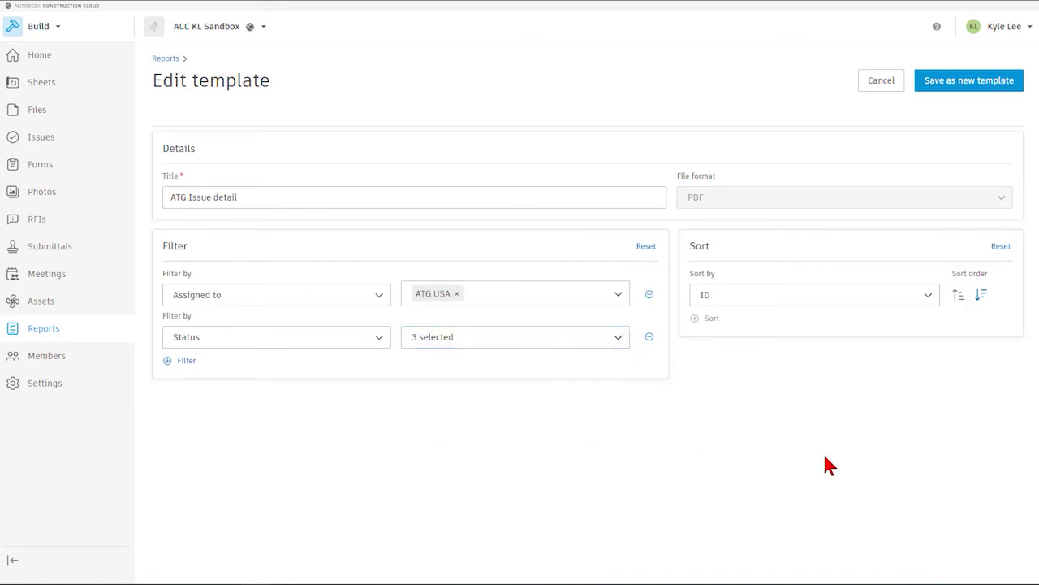
click(928, 297)
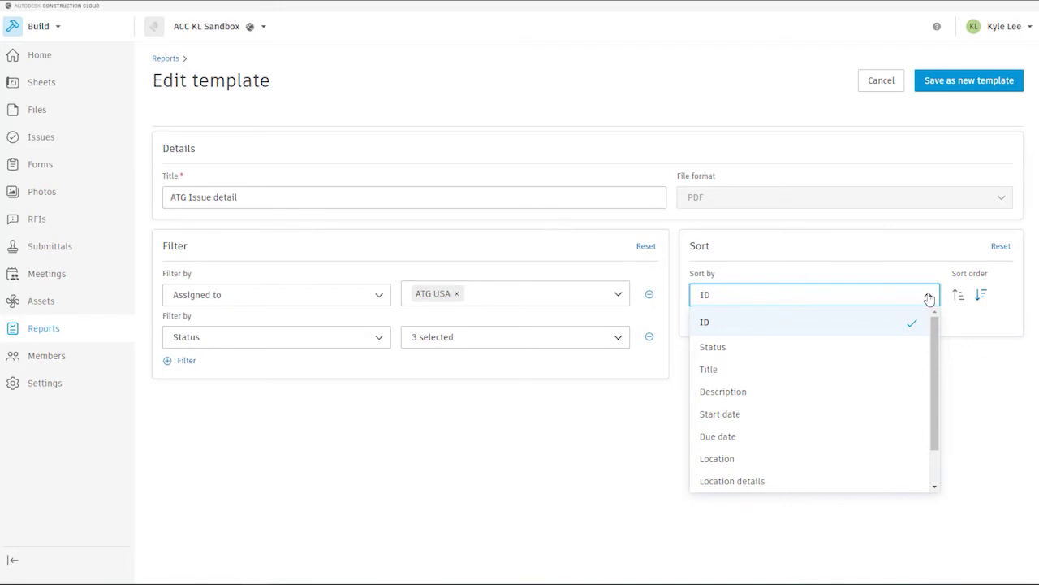
scroll(919, 378, down, 2)
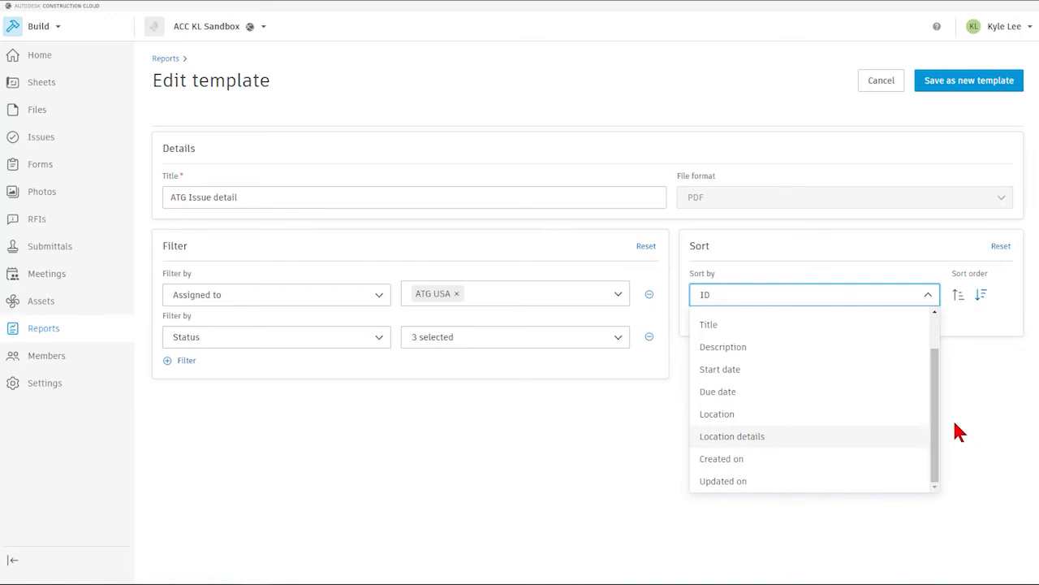
scroll(928, 425, up, 2)
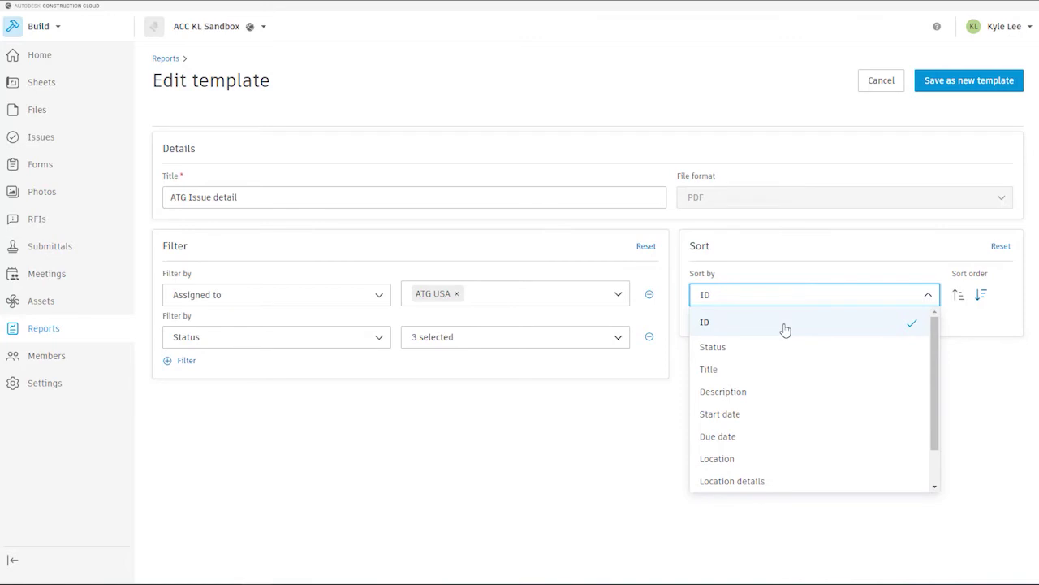
click(767, 146)
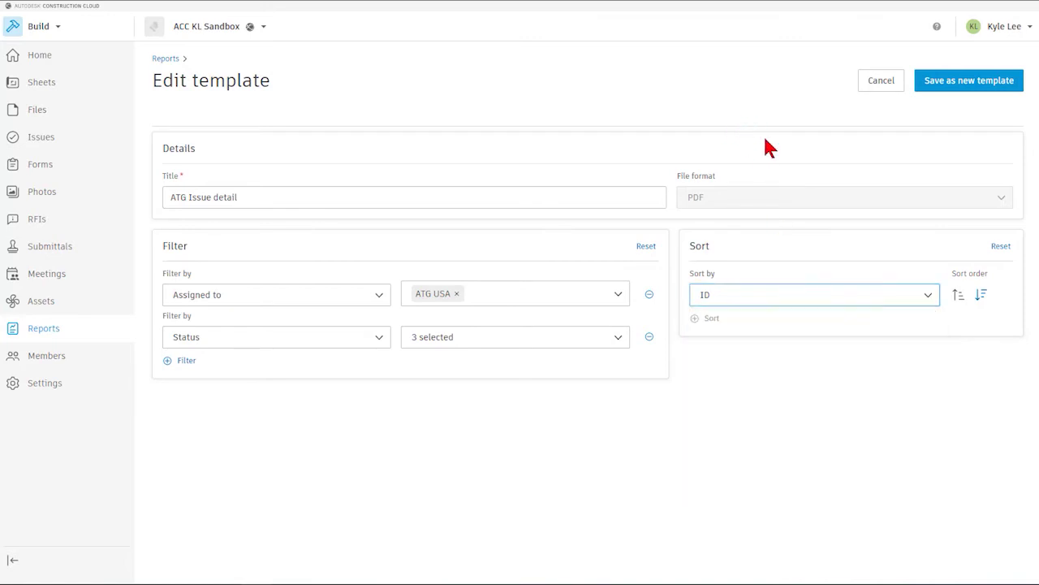
- Save ATG Issue detail as a new template and reload the Templates list
click(979, 89)
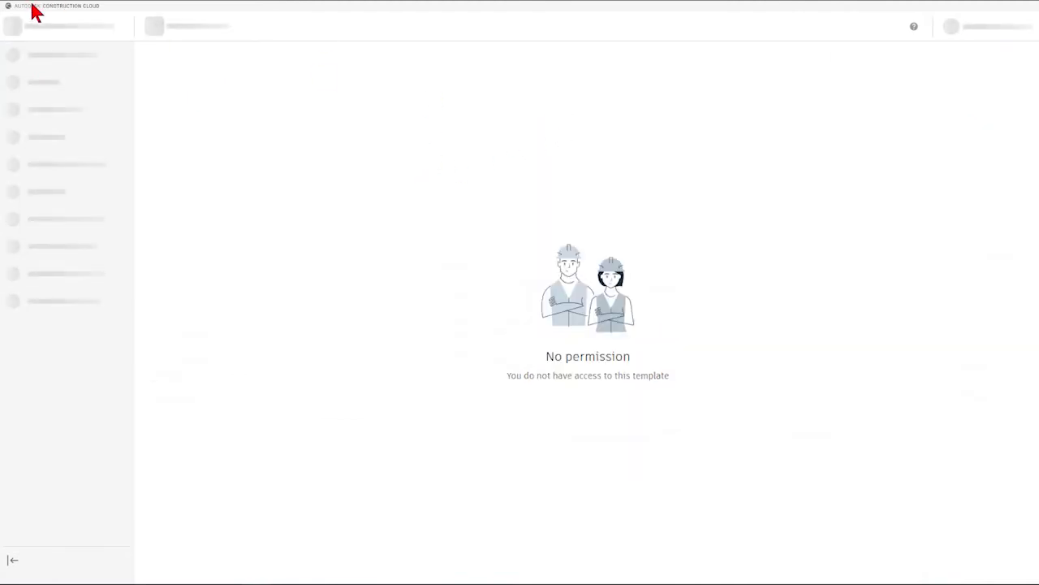
click(53, 5)
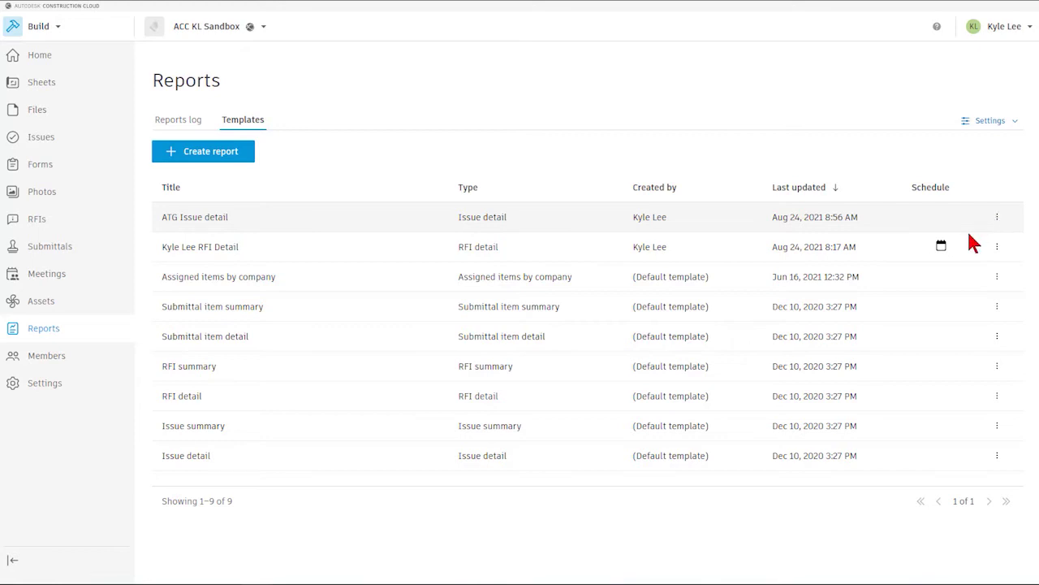
click(997, 218)
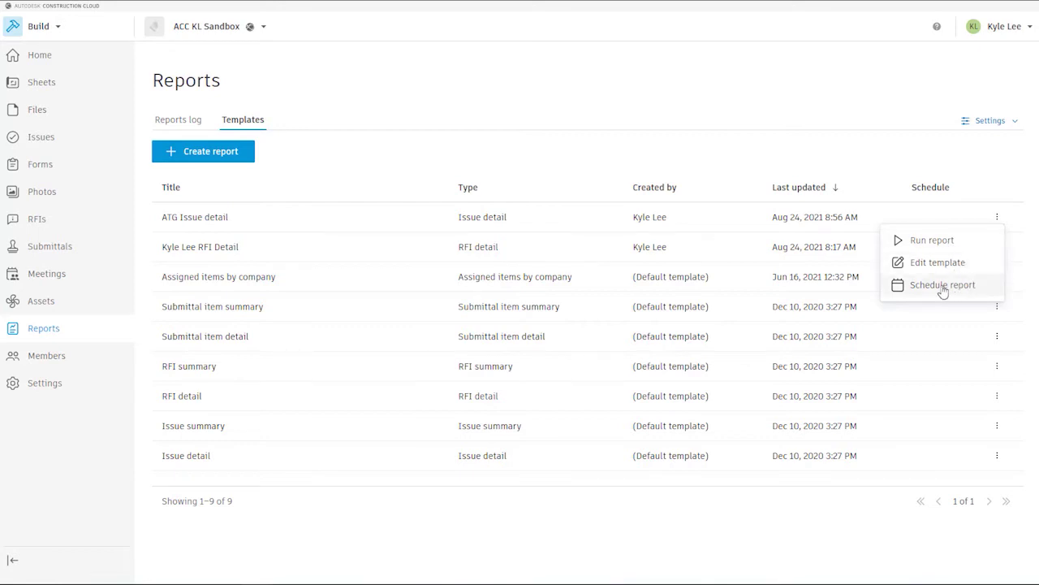
- Schedule ATG Issue detail weekly on Monday, Wednesday and Friday at 6:00 AM
click(943, 285)
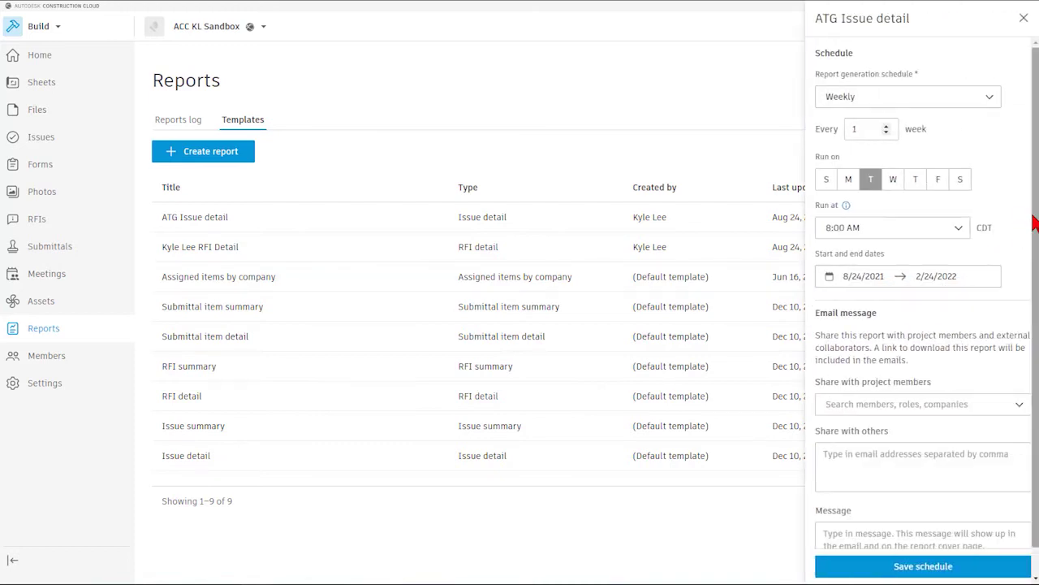
click(992, 99)
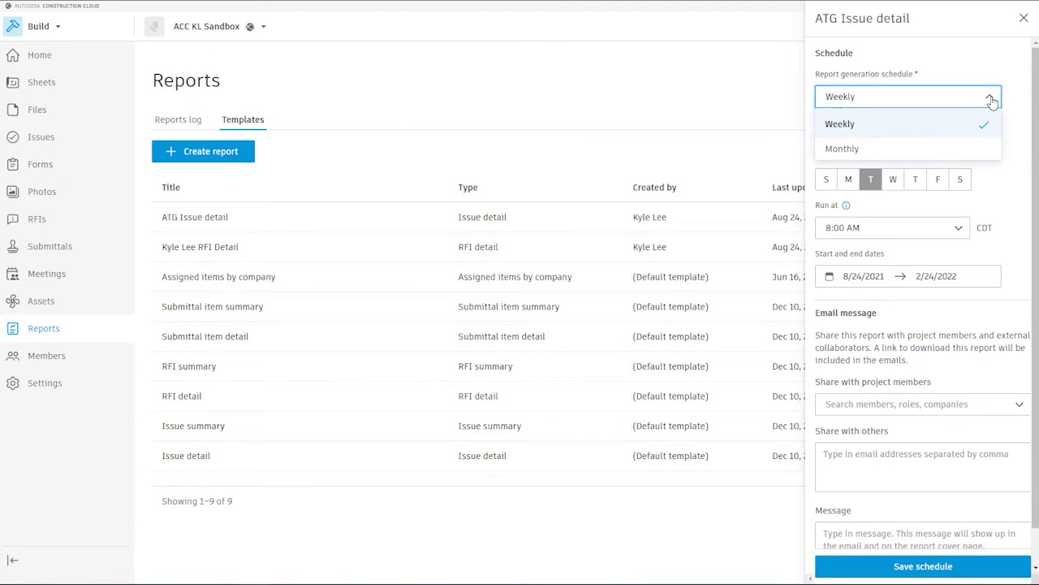
click(1000, 73)
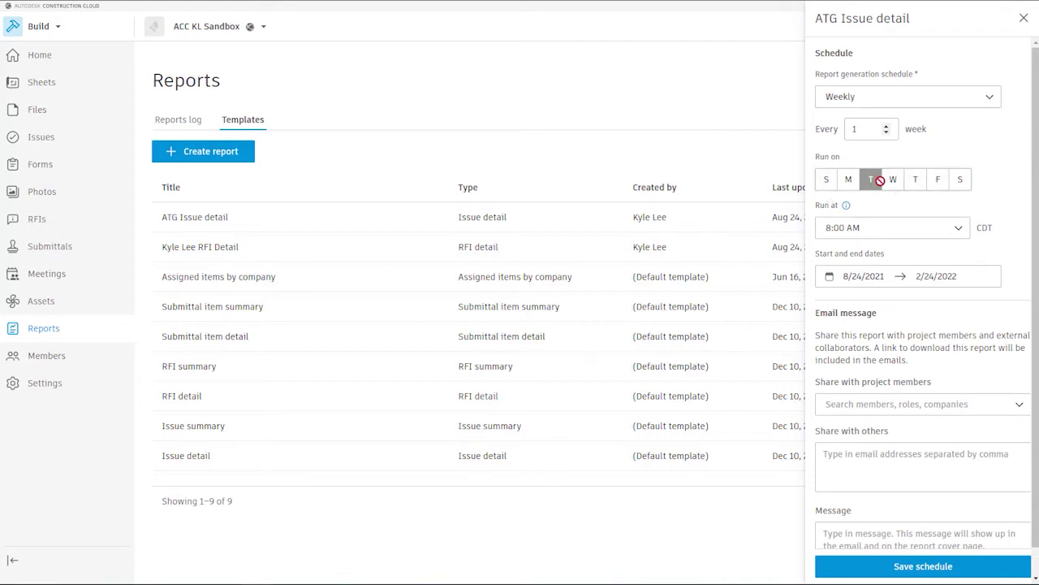
click(848, 182)
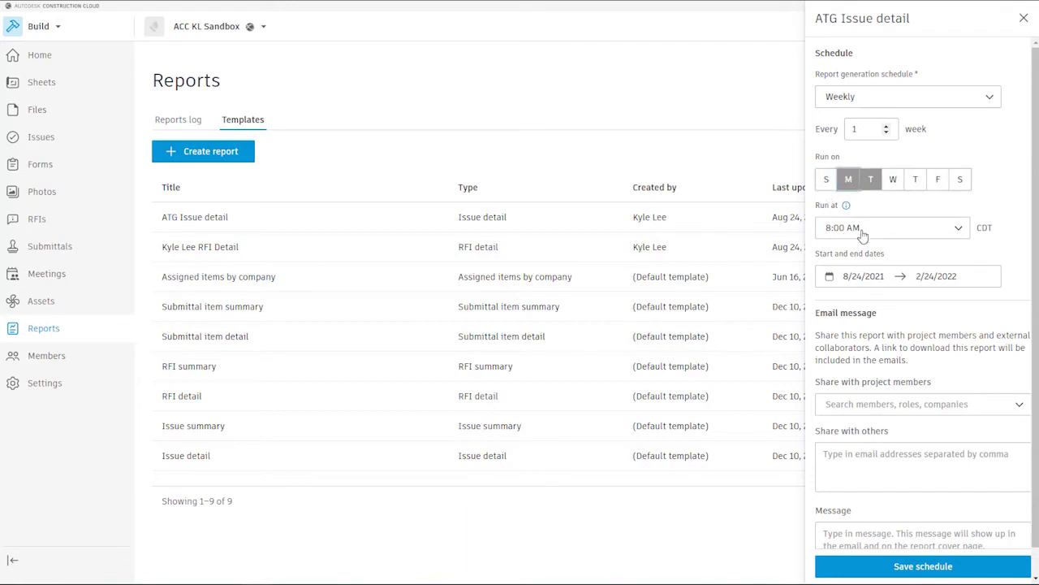
click(871, 180)
click(893, 180)
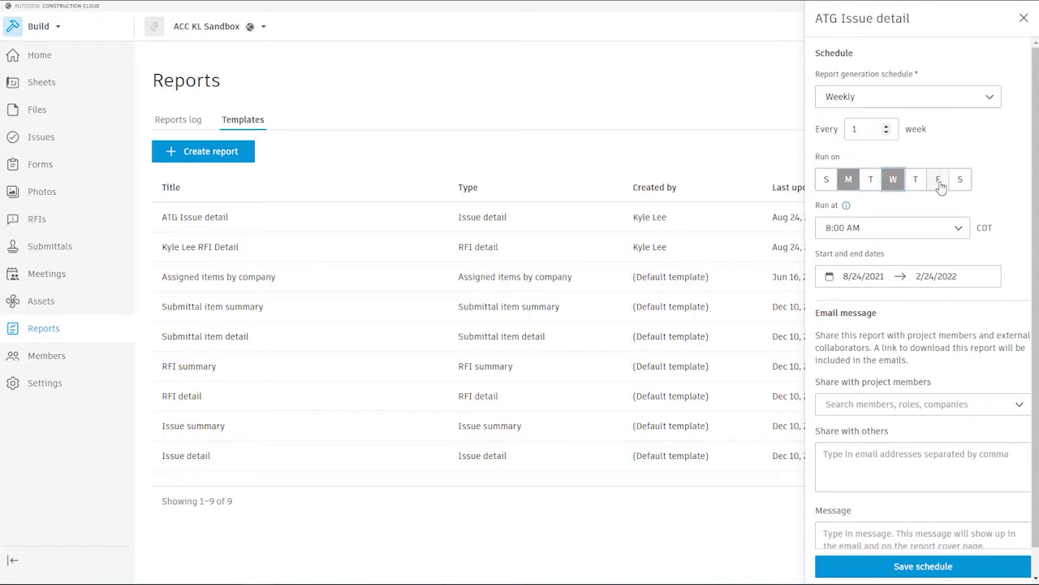
click(938, 181)
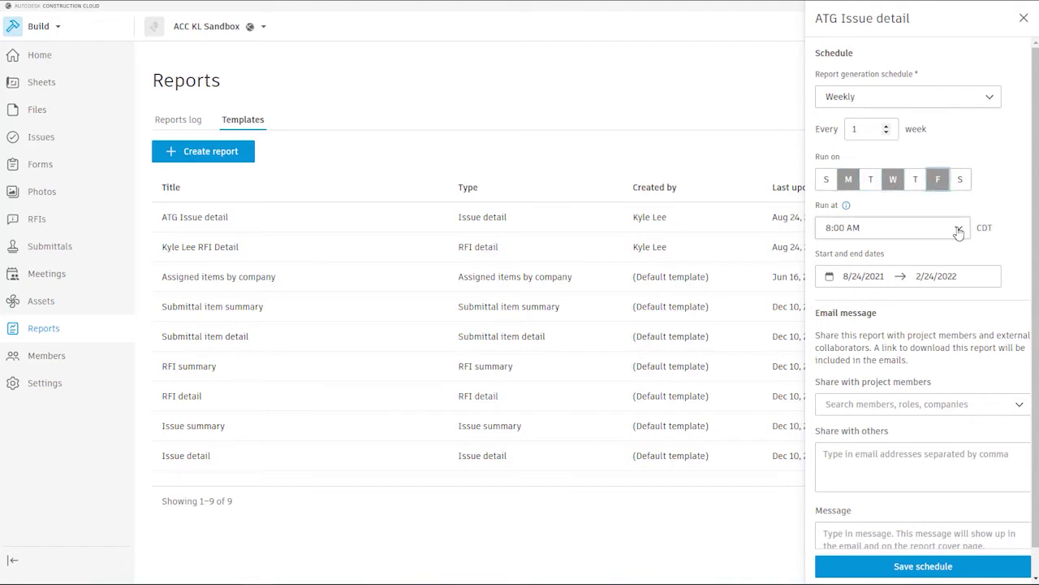
click(960, 230)
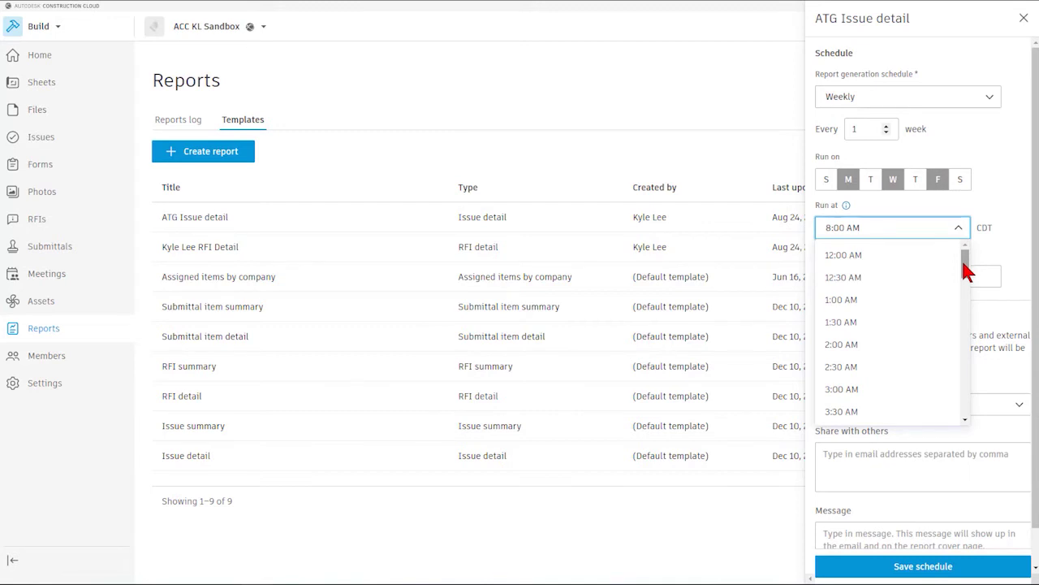
scroll(885, 317, down, 3)
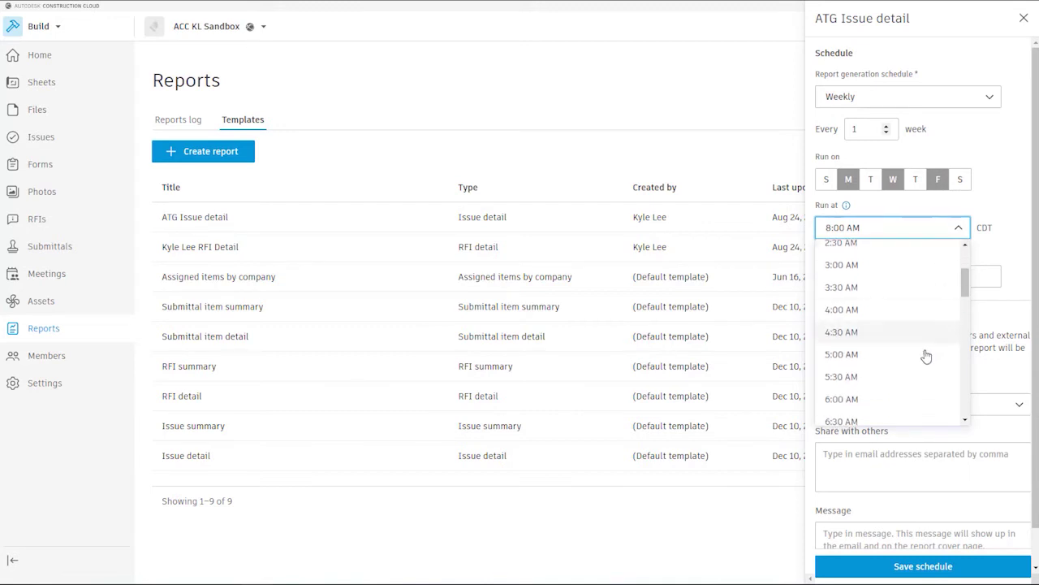
click(900, 400)
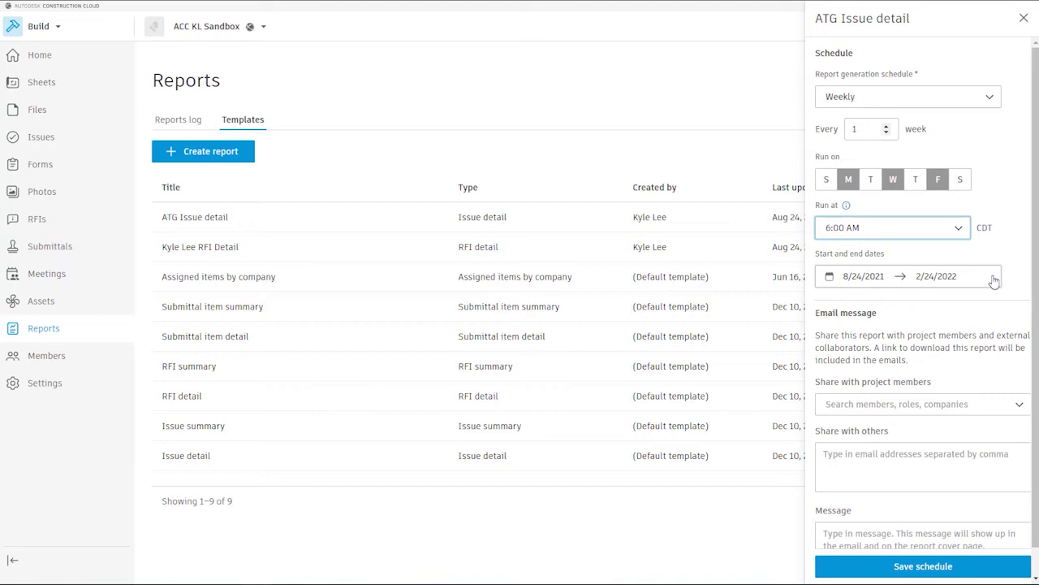
scroll(1000, 289, down, 1)
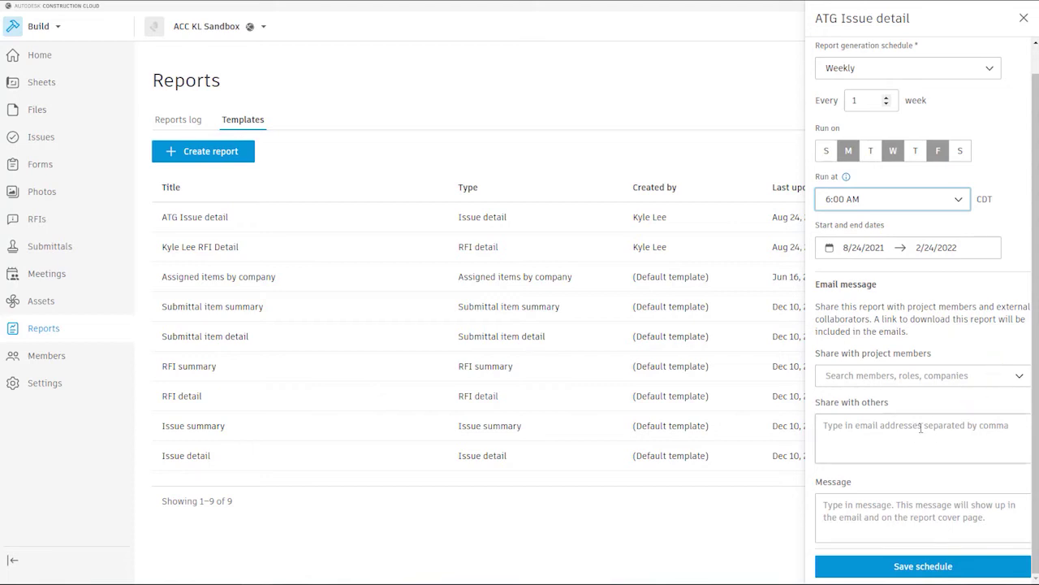
- Share the scheduled report with project member ATG USA
click(1020, 376)
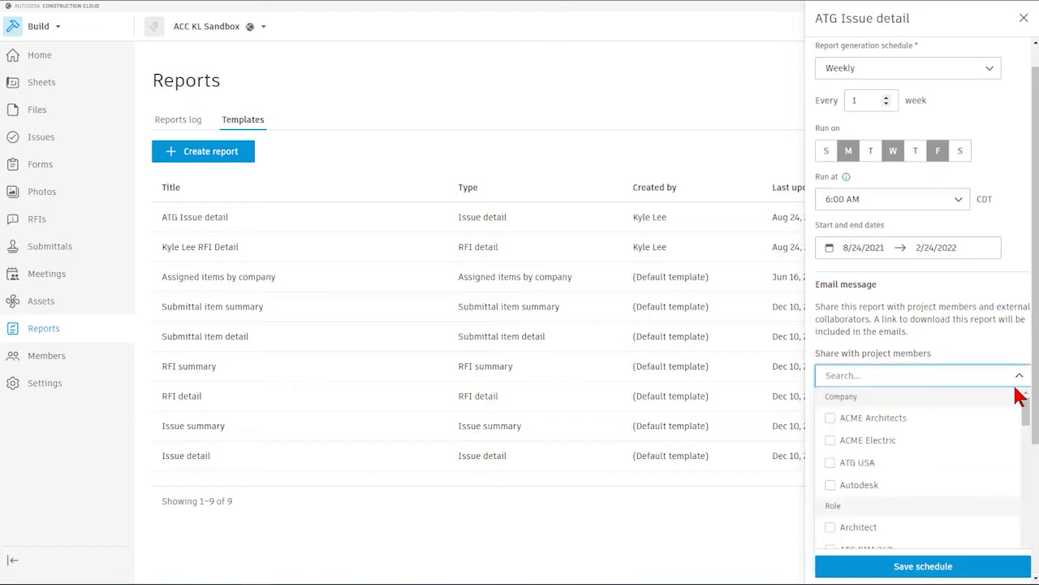
scroll(1018, 398, down, 1)
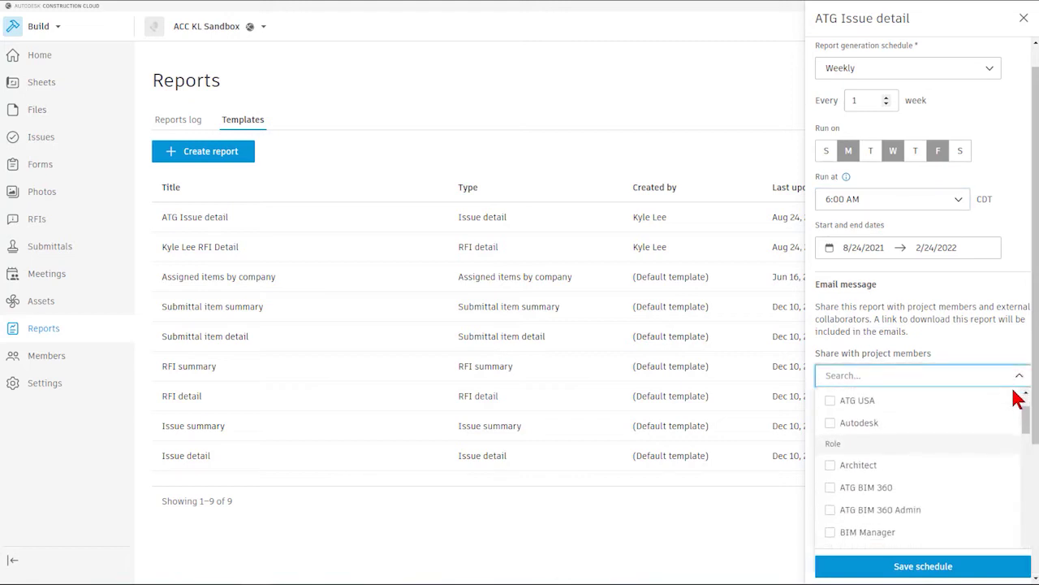
click(831, 404)
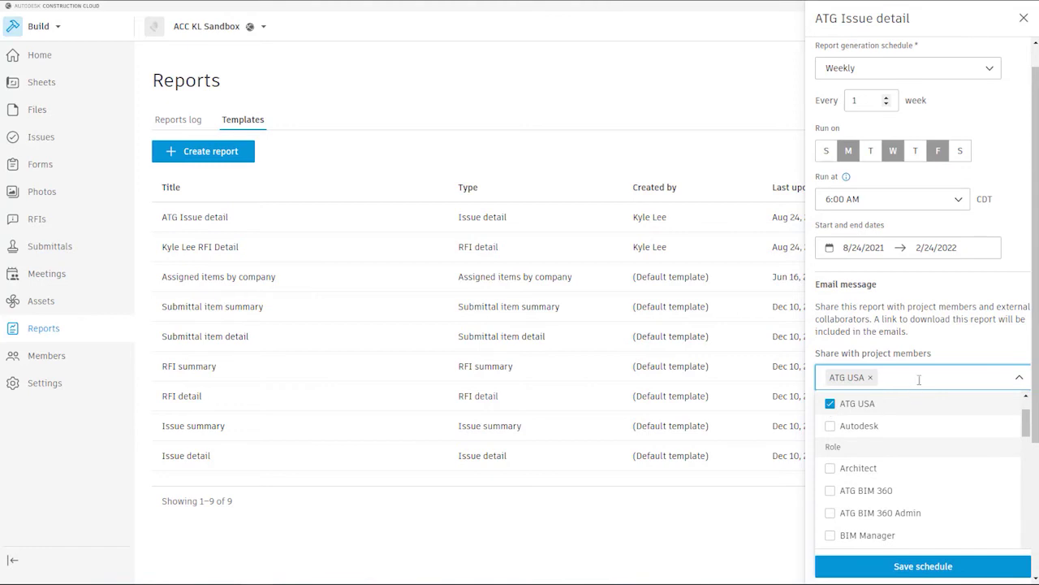
click(997, 339)
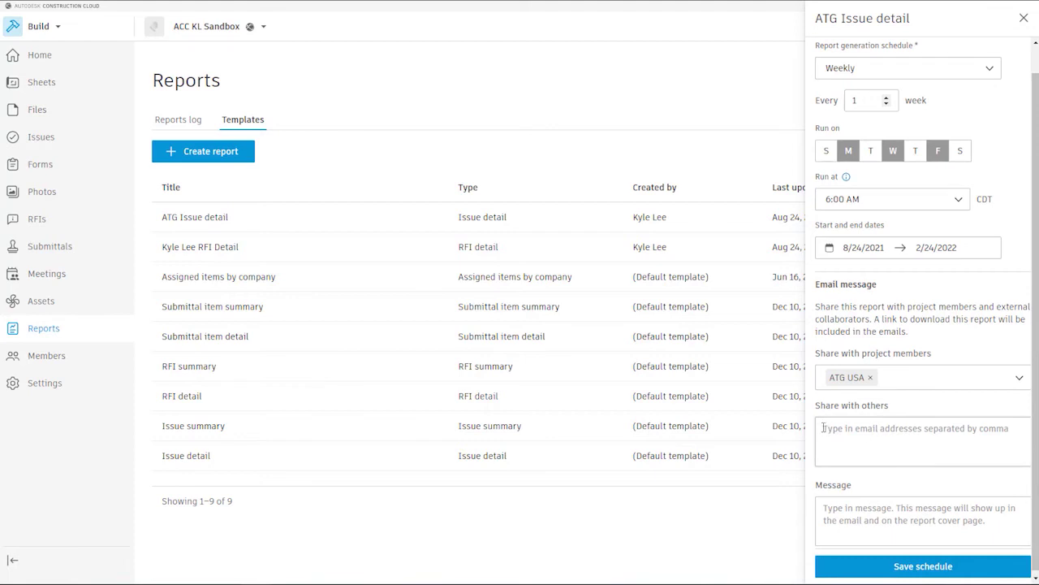
- Add an outside recipient's e-mail and message 'Issue Detail Report for ATG USA', then save the schedule
click(824, 428)
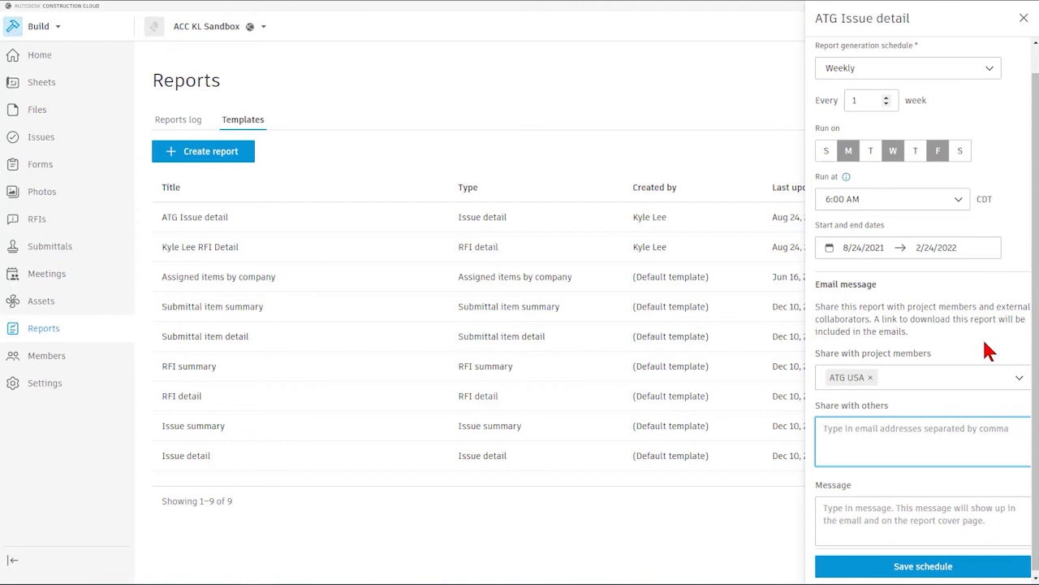
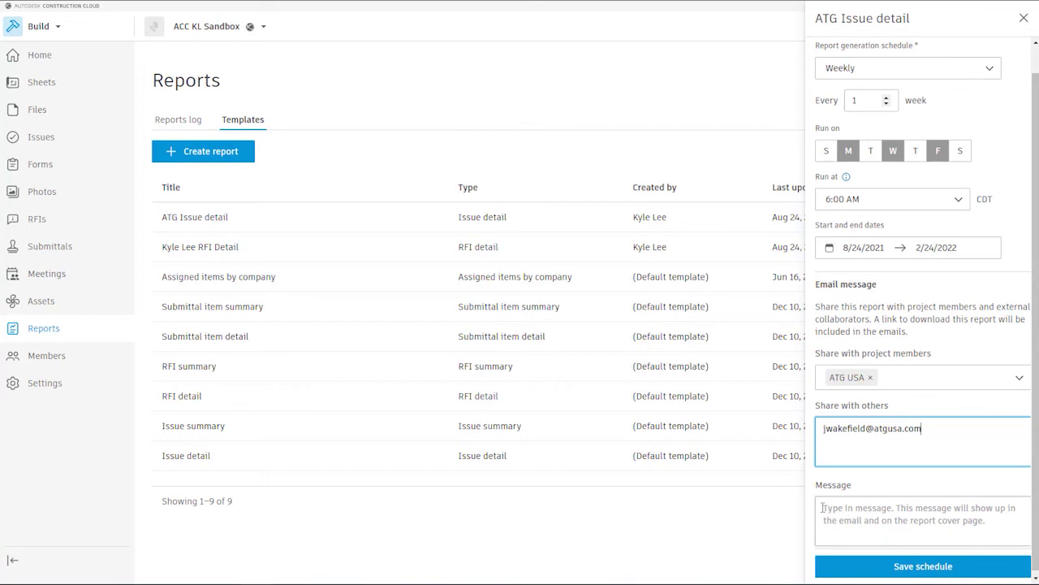
click(823, 508)
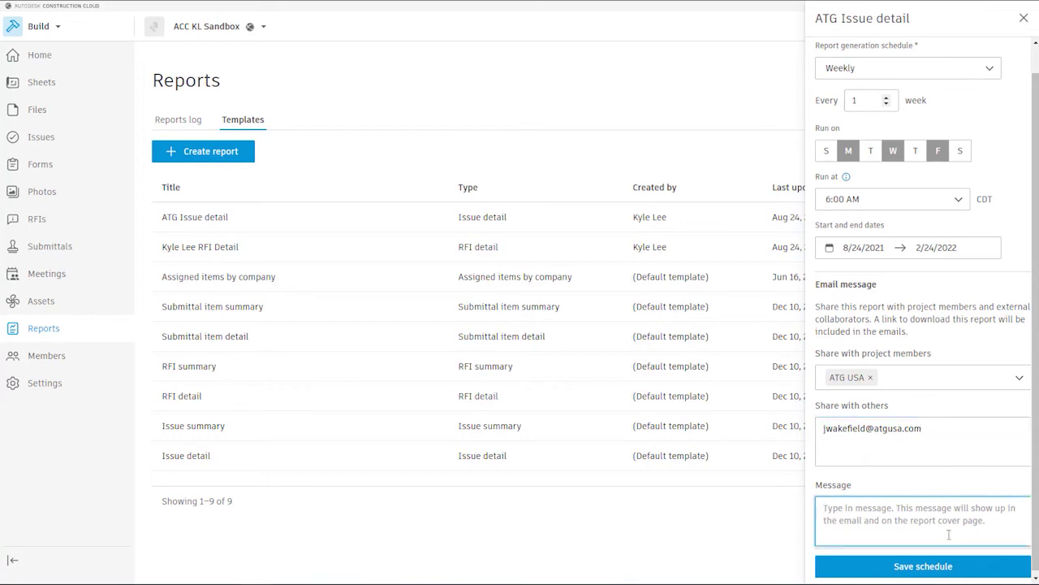
text(Issue De)
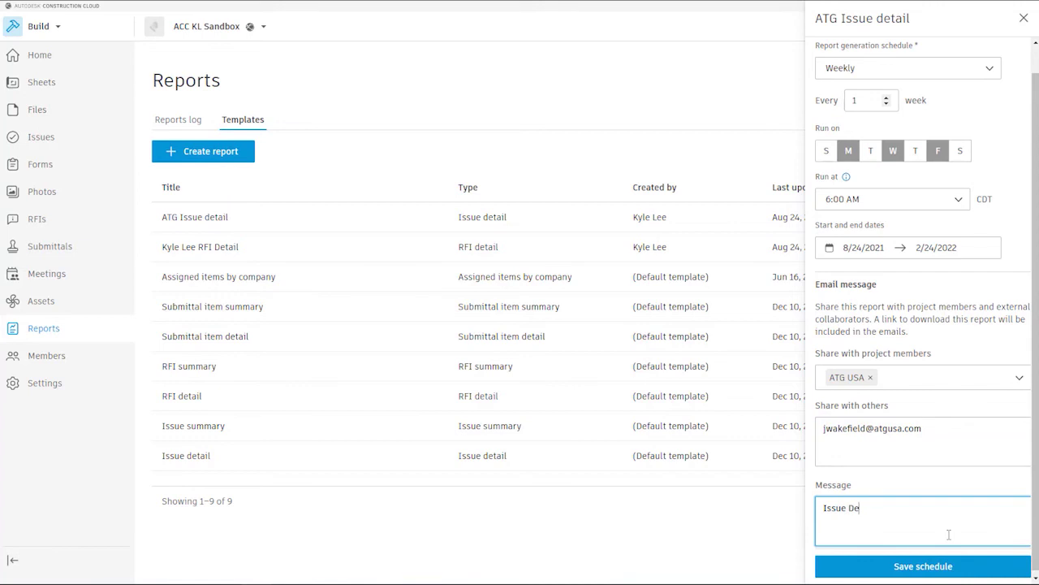
text(tail Report for ATG USA)
click(963, 574)
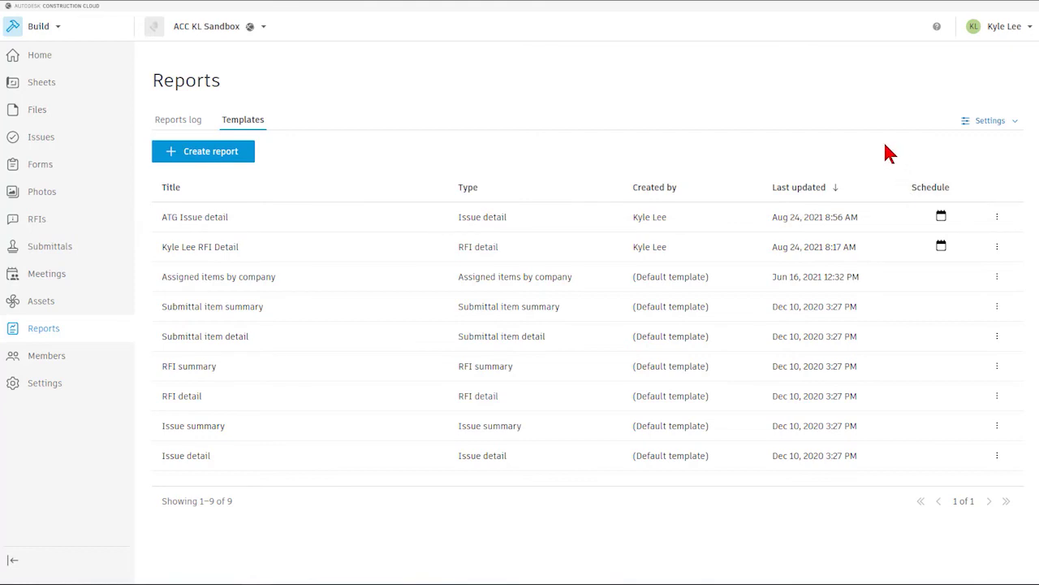
- Check the ATG Issue detail schedule, then return to the Reports log
mouse_move(944, 221)
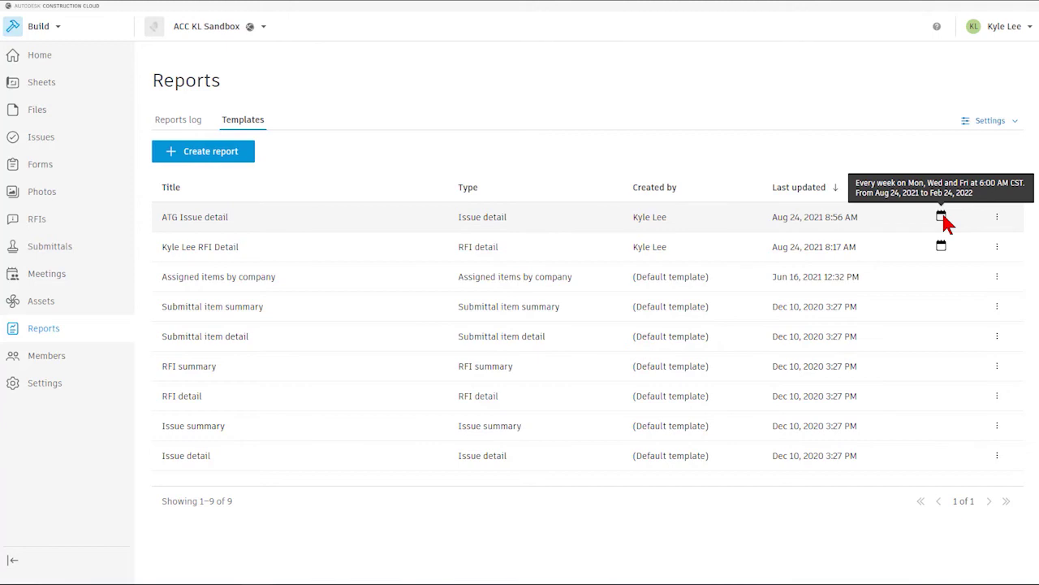
click(182, 122)
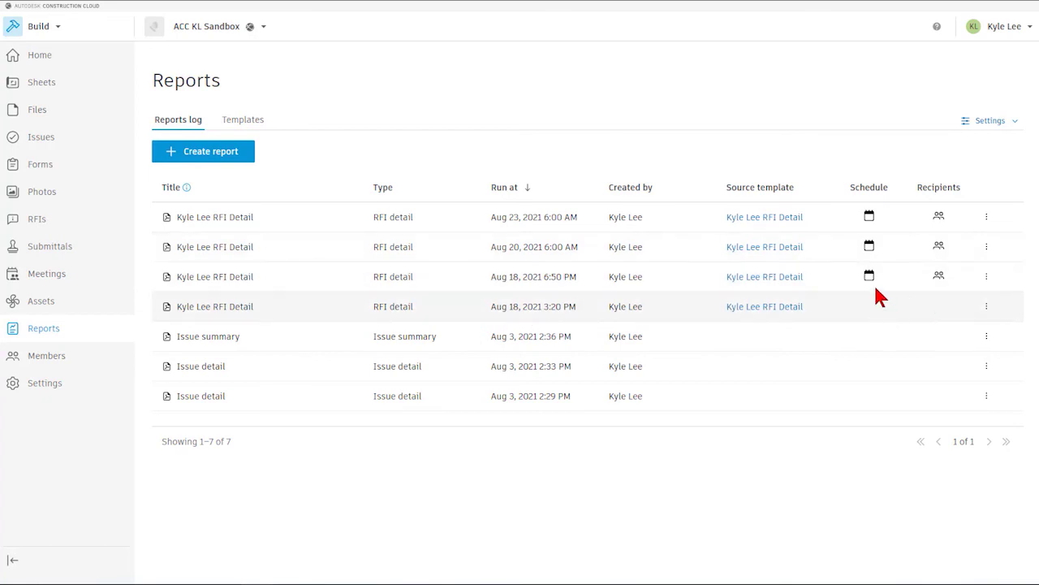
mouse_move(873, 276)
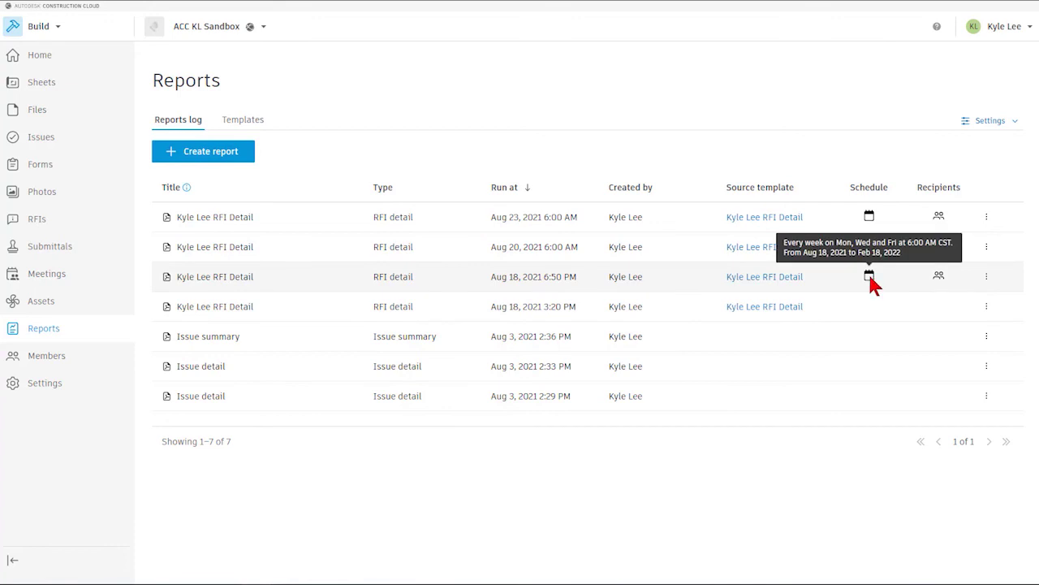
mouse_move(873, 255)
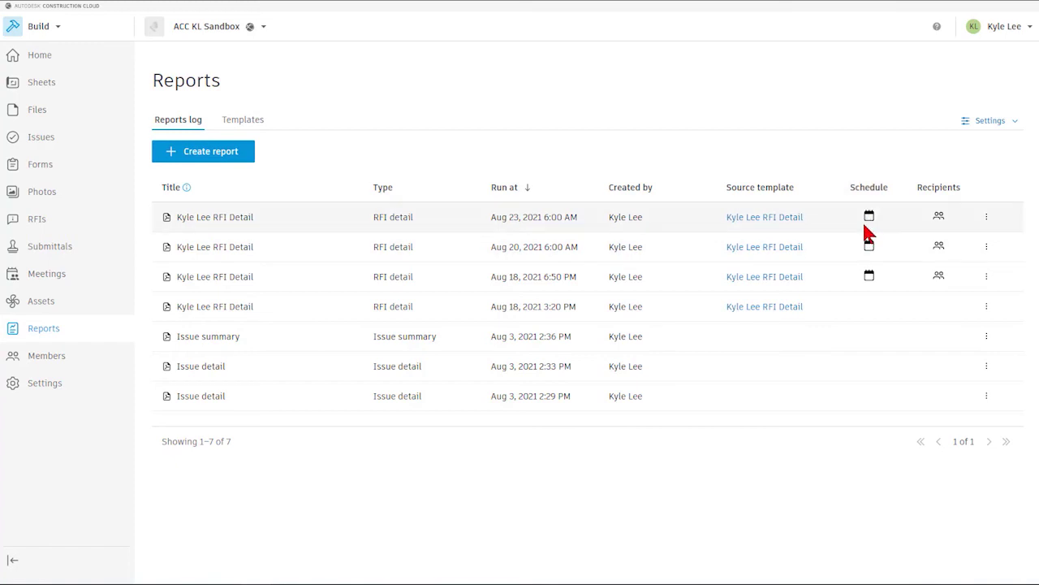
- Remove the custom RFI Detail template's schedule and return to the Reports log
mouse_move(870, 220)
click(987, 217)
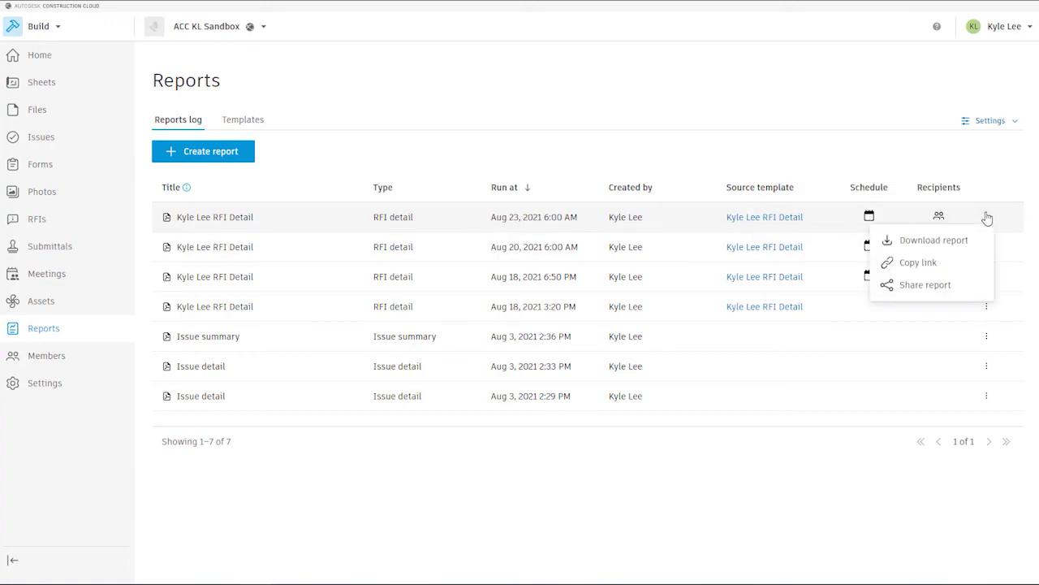
click(251, 121)
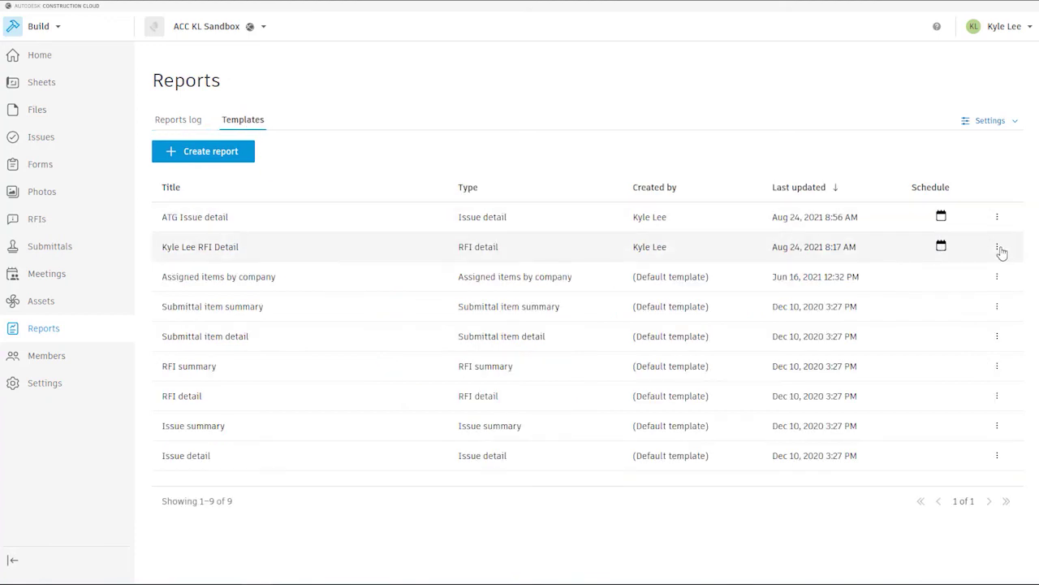
click(998, 247)
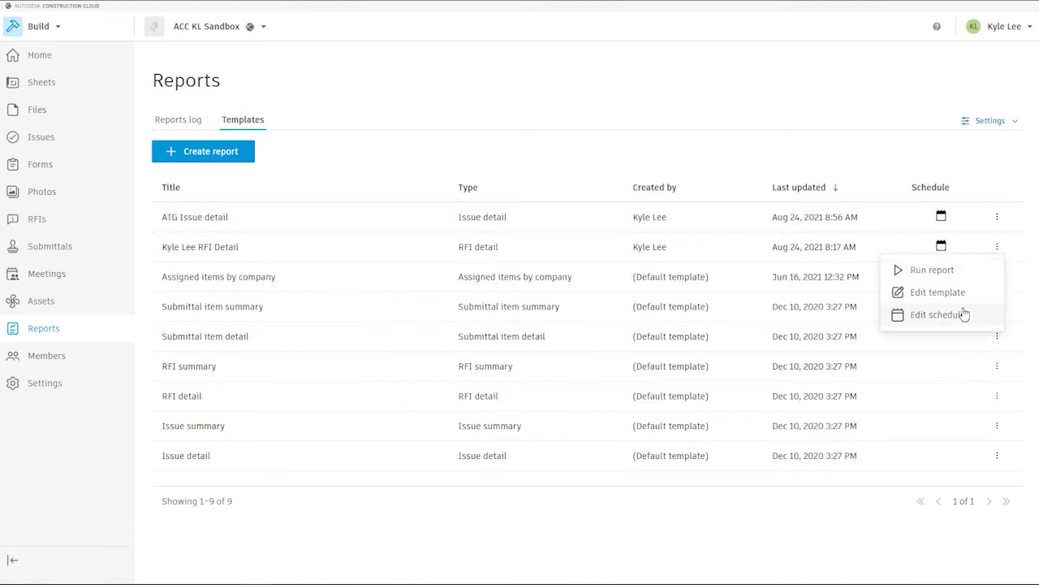
click(938, 315)
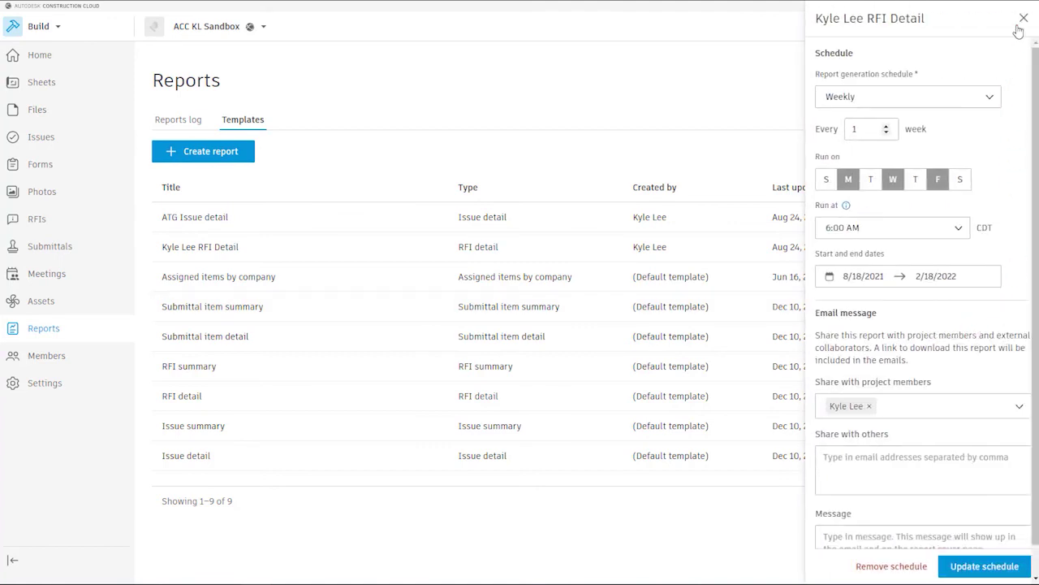
click(898, 566)
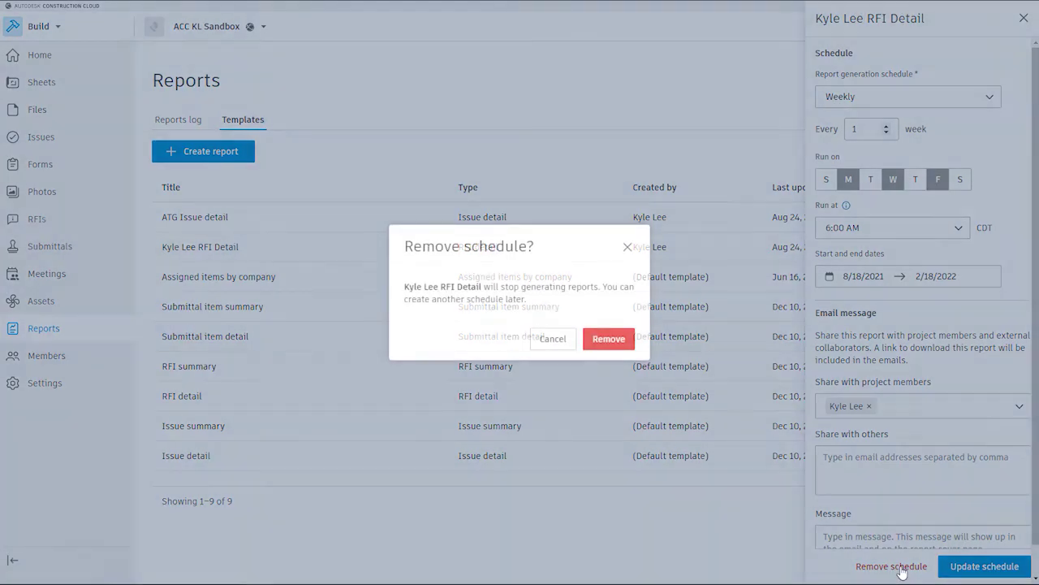
click(608, 340)
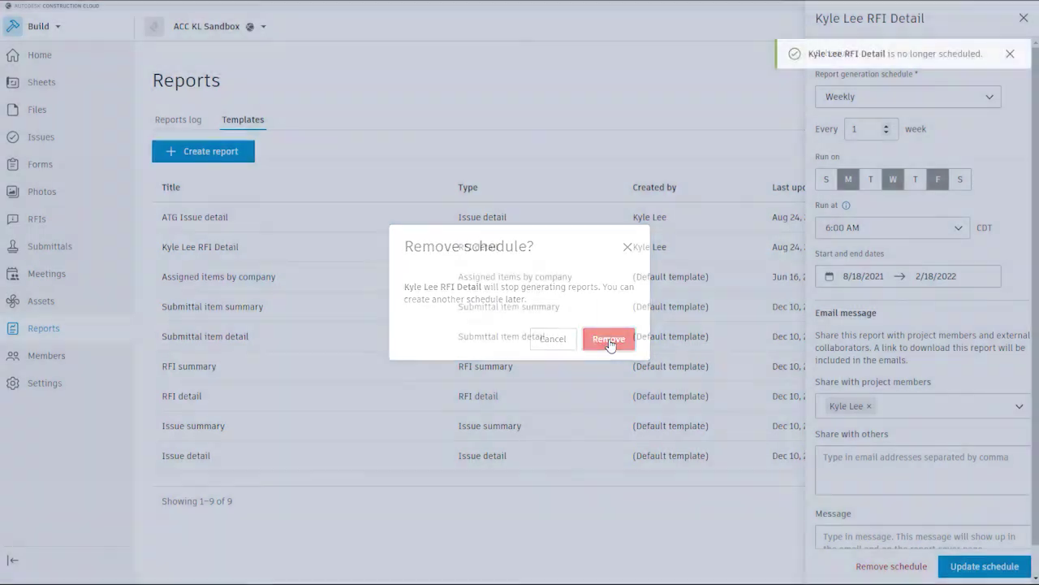
click(1024, 21)
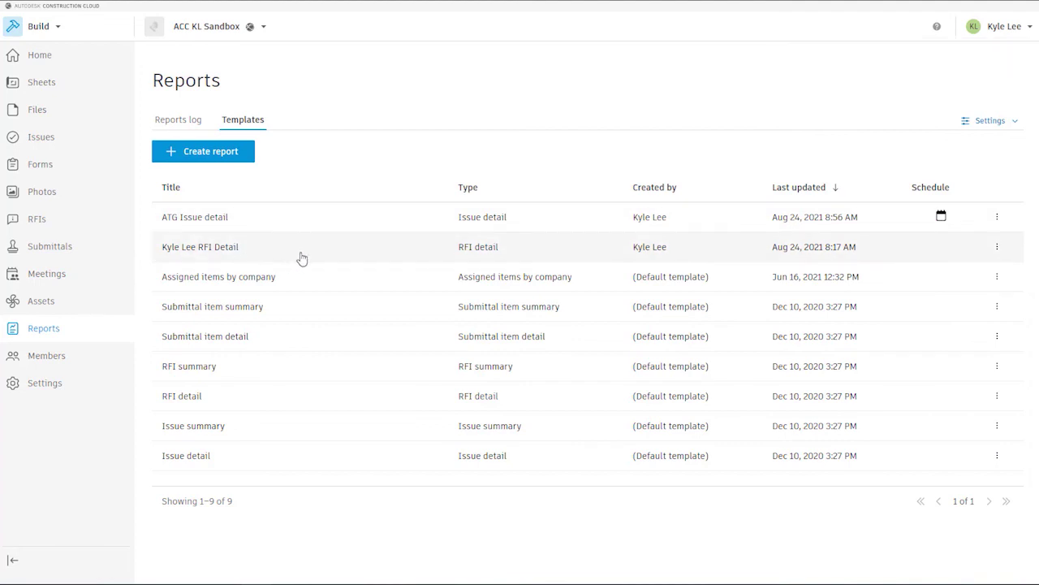
click(166, 120)
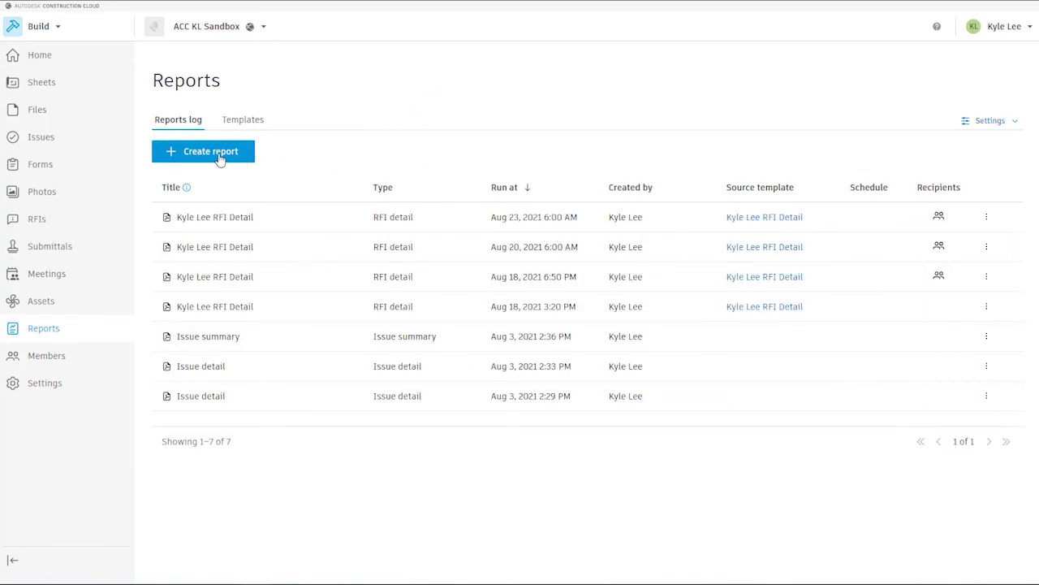
- Start a new report from the RFI detail template, then cancel without creating it
click(219, 156)
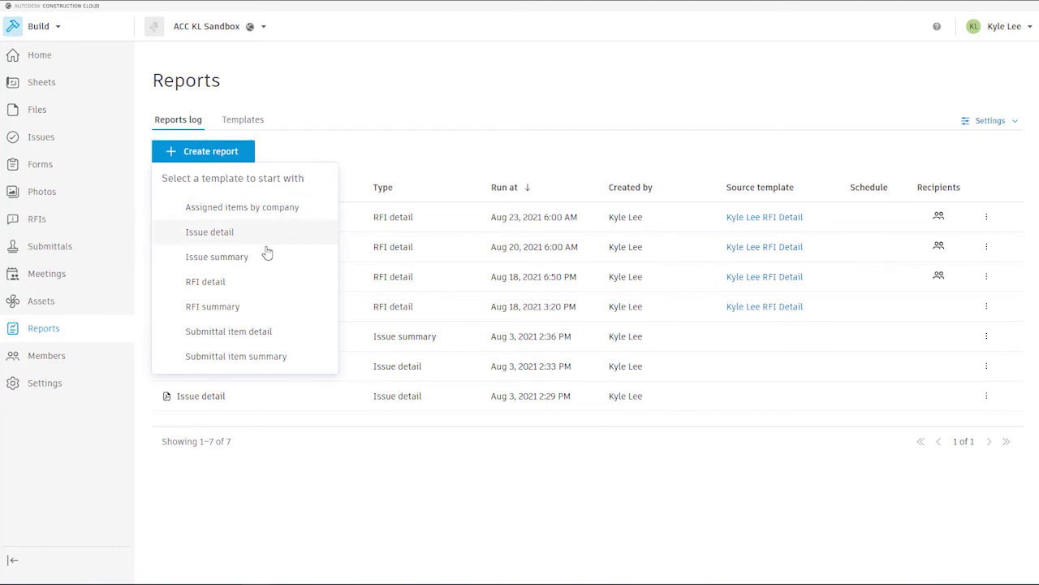
click(231, 283)
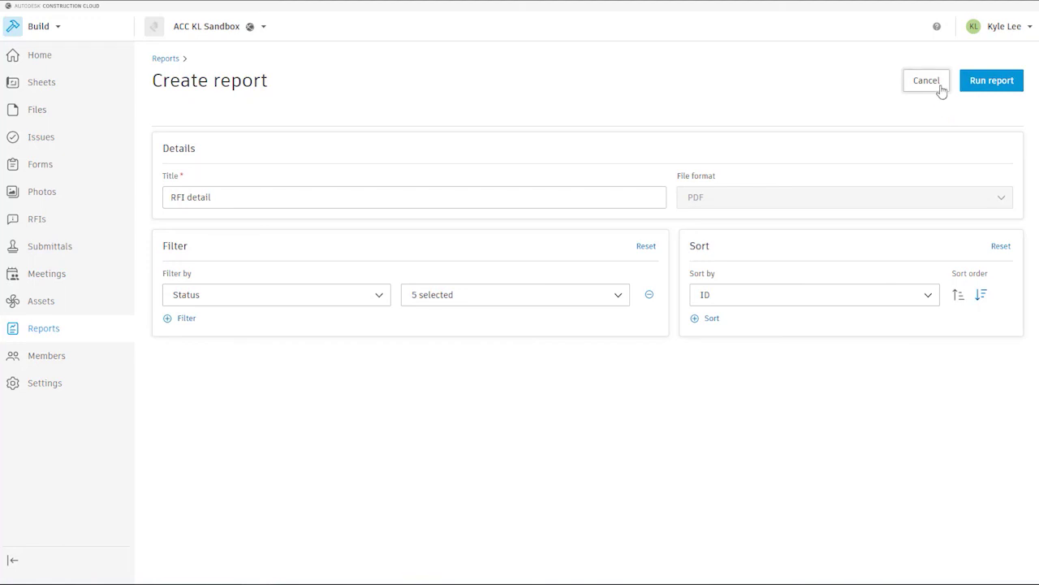
click(938, 86)
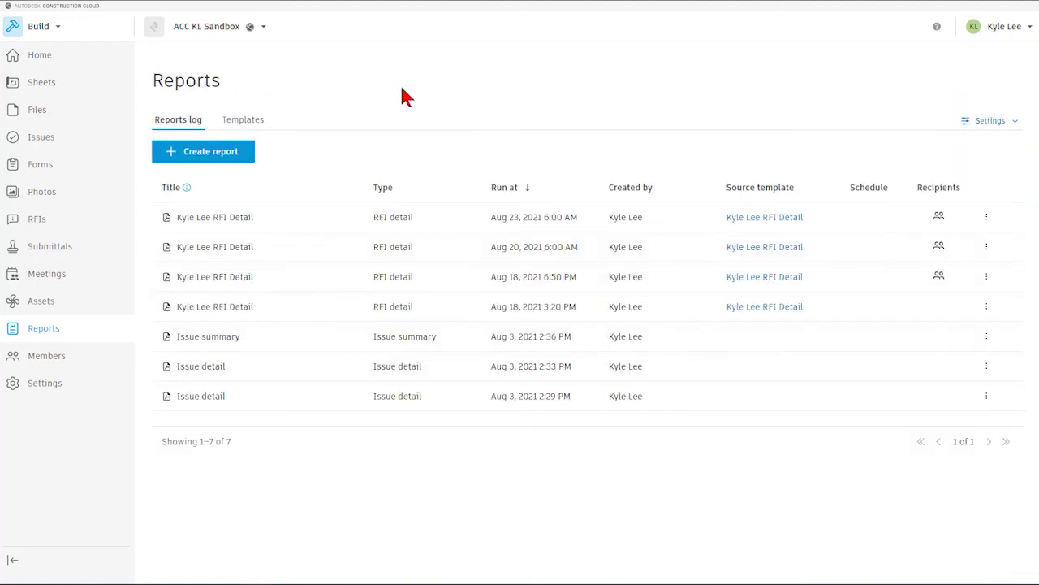